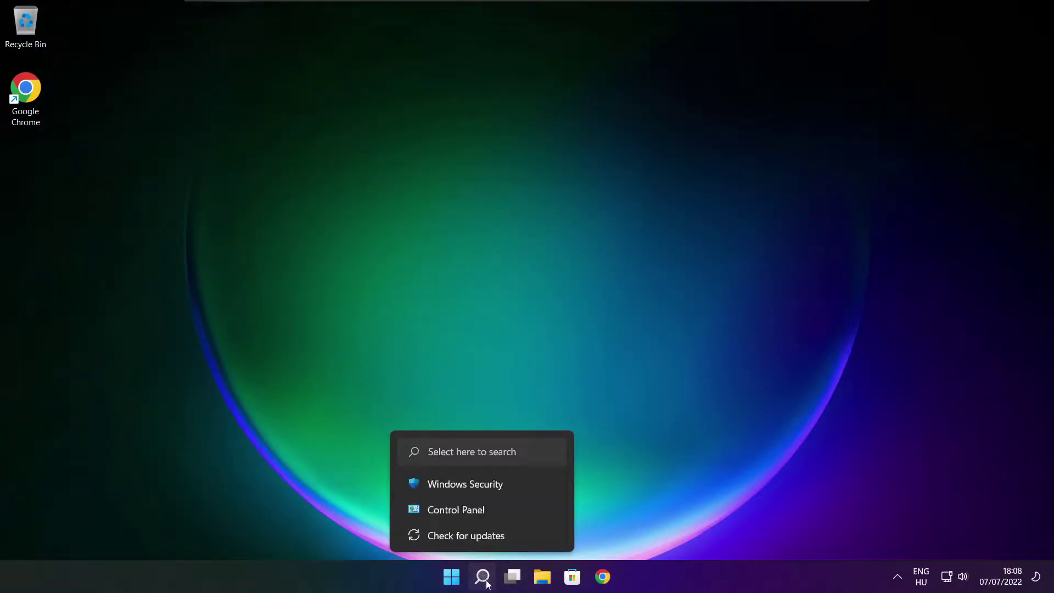
# Search Windows for 'device manager' so Device Manager shows as the best match
pyautogui.click(484, 577)
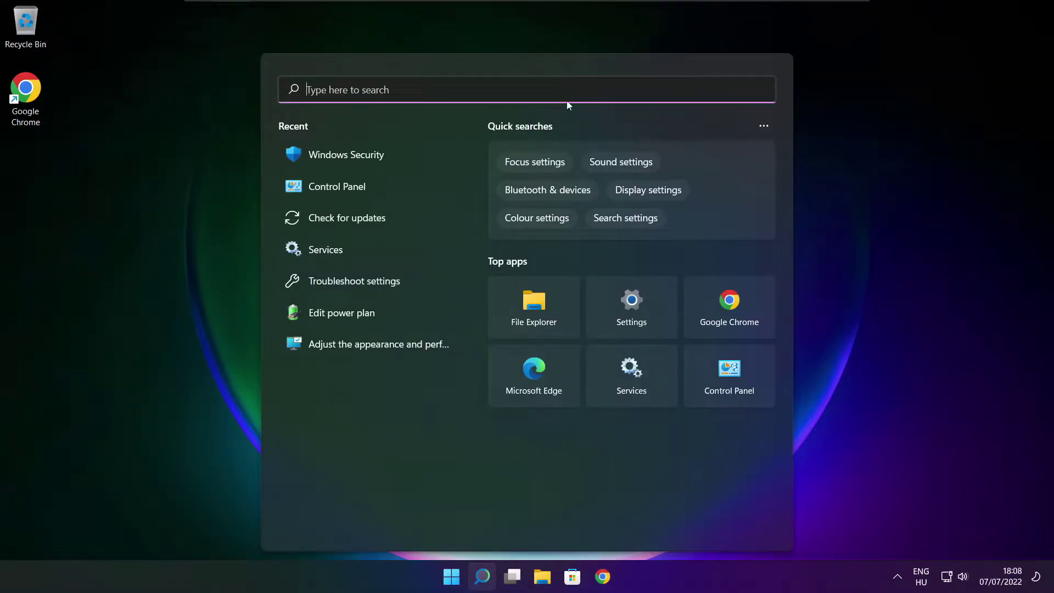
pyautogui.write('device man')
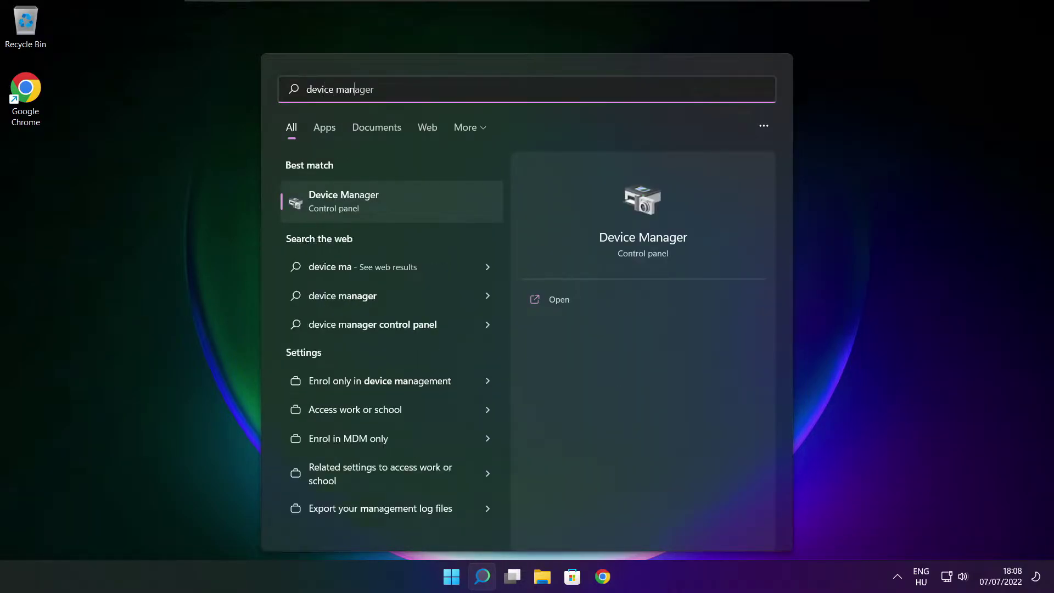
pyautogui.write('ager')
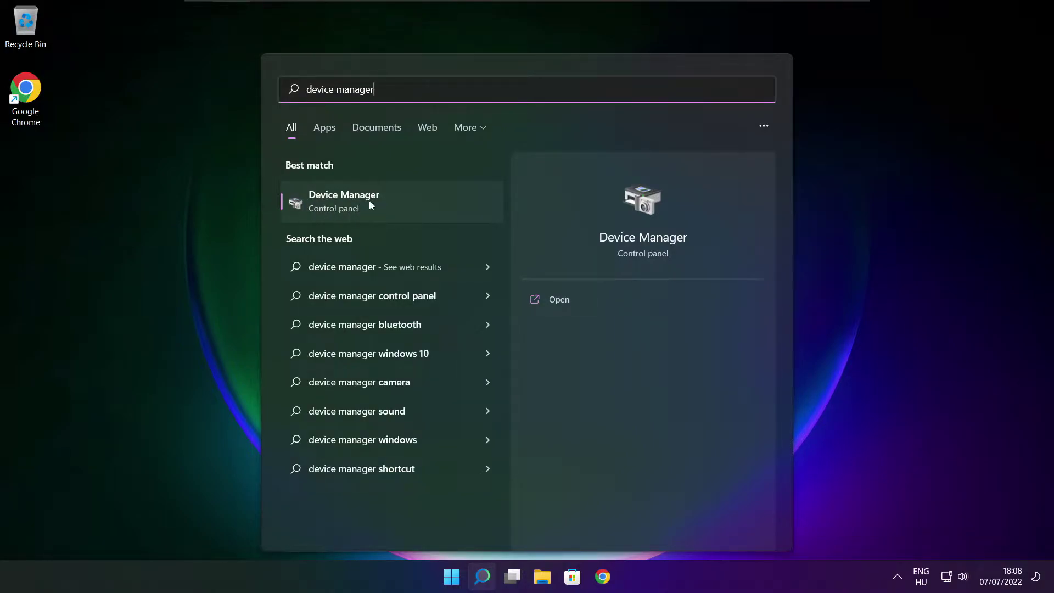
# Open Device Manager maximized and expand the Display adaptors category
pyautogui.click(431, 208)
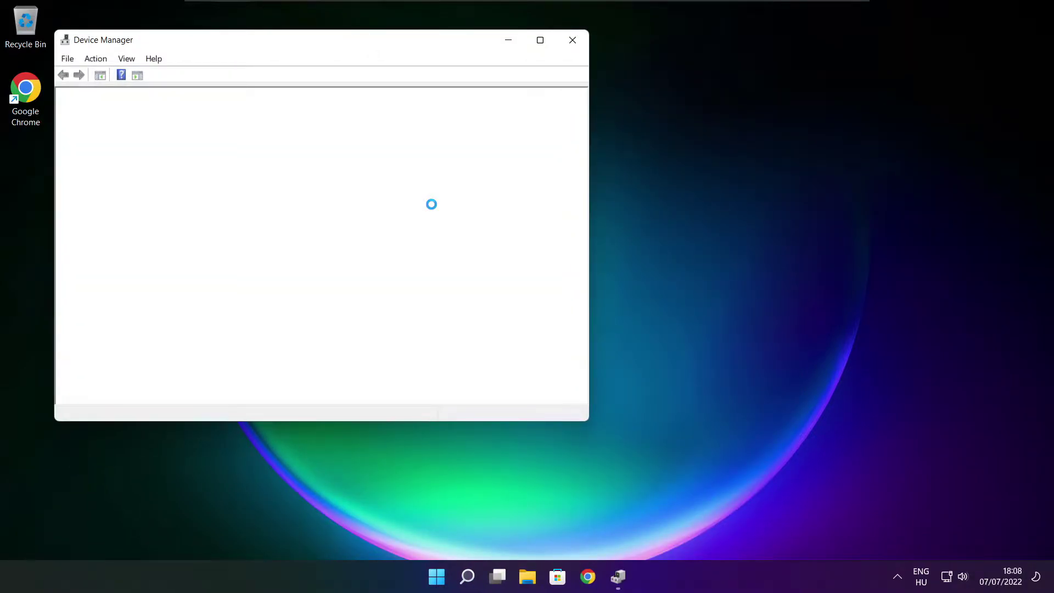
pyautogui.click(540, 40)
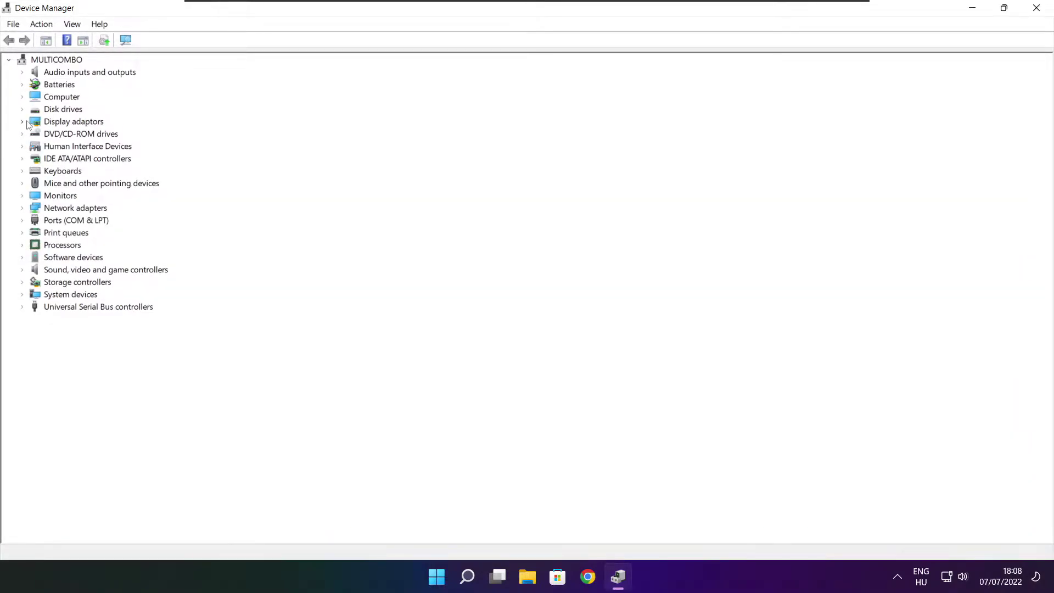
pyautogui.click(61, 122)
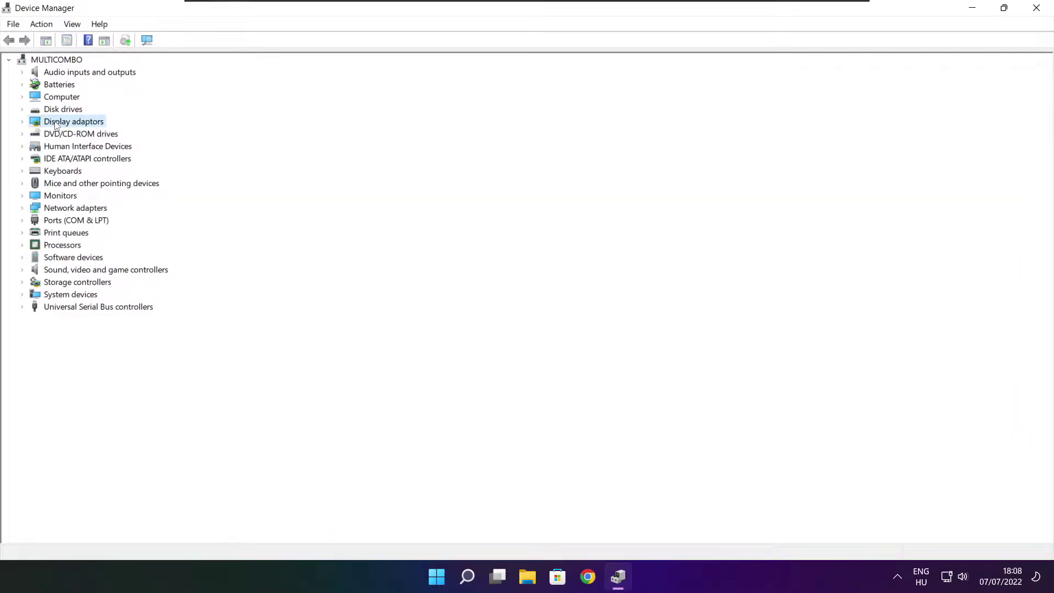
pyautogui.click(22, 122)
# Search automatically for a newer VMware SVGA 3D driver, then close the wizard
pyautogui.click(104, 136)
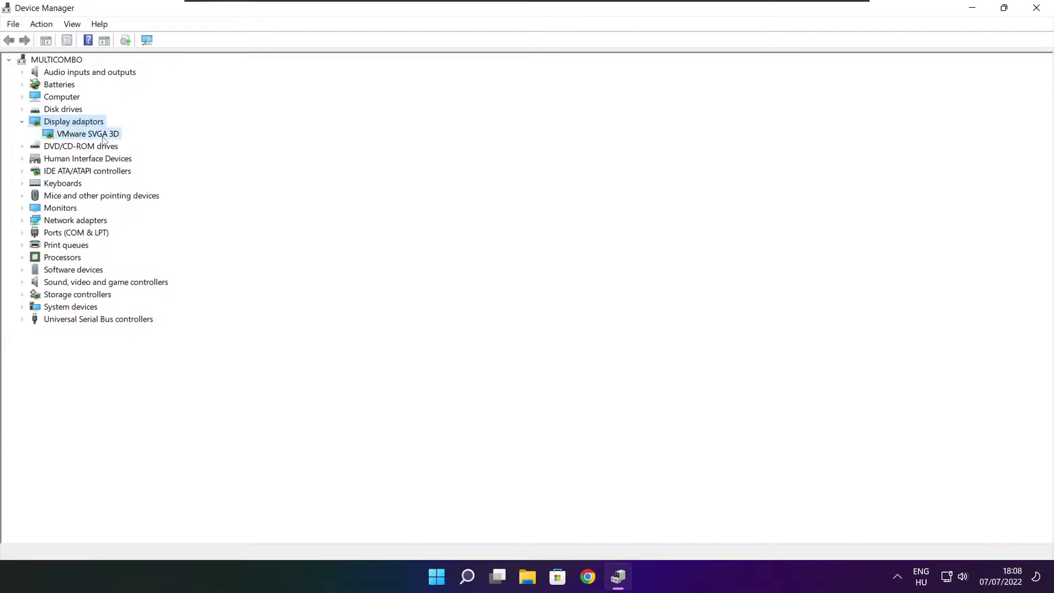
pyautogui.rightClick(76, 136)
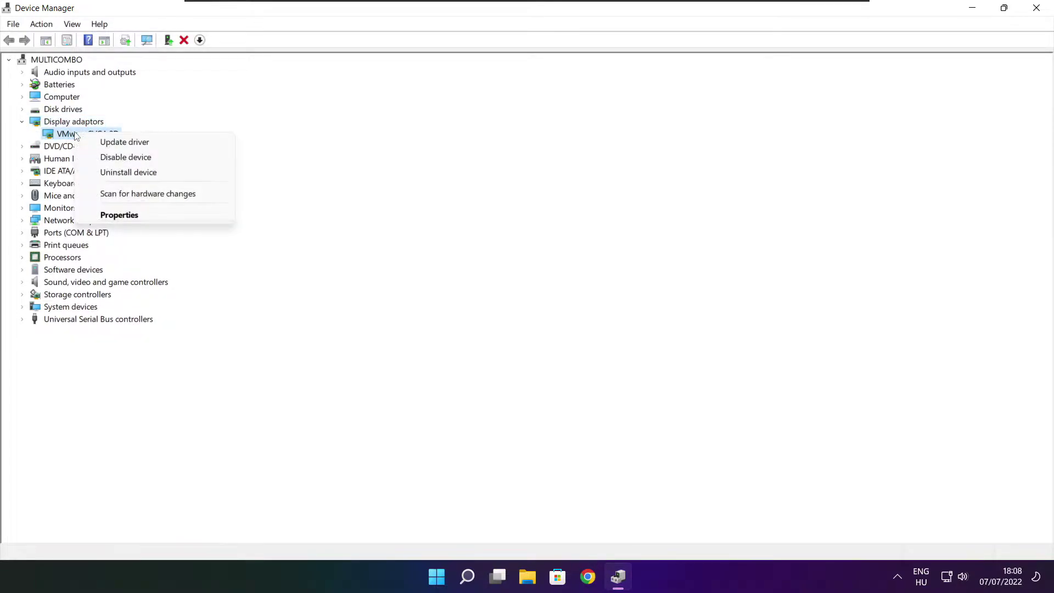
pyautogui.click(155, 145)
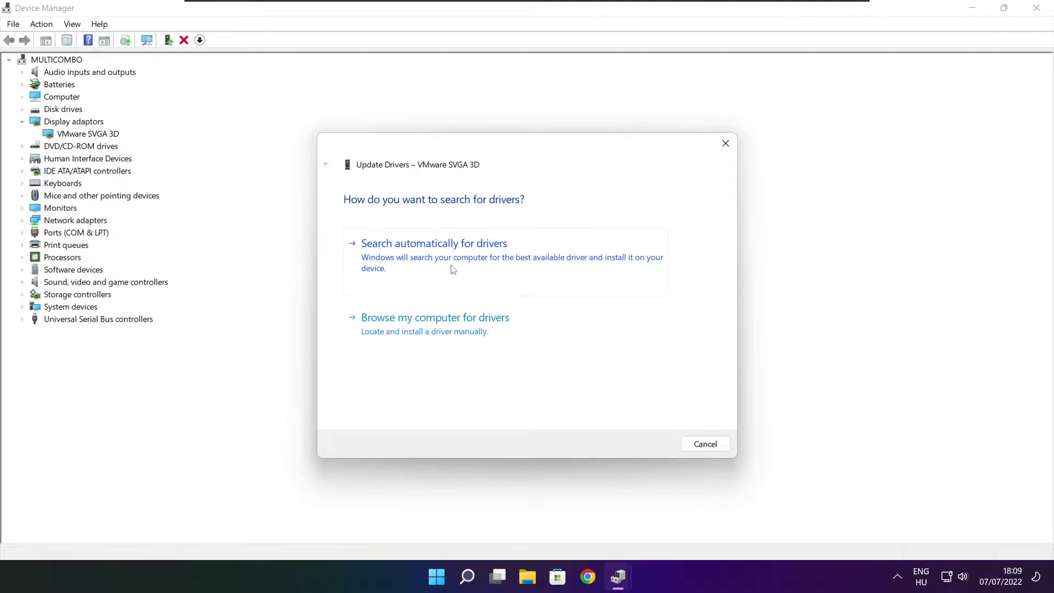
pyautogui.click(483, 262)
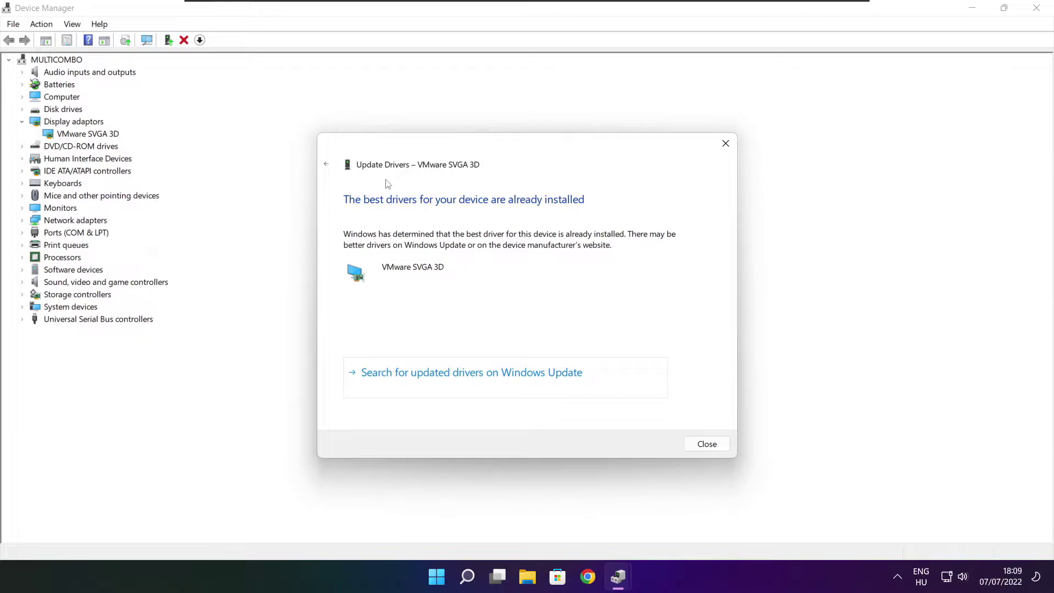
pyautogui.click(705, 446)
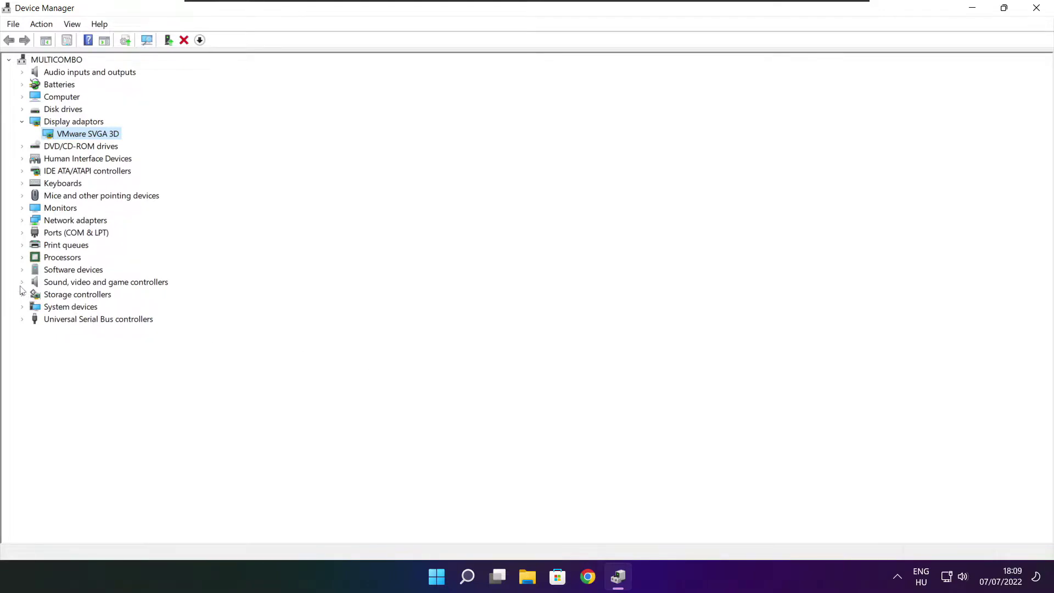
# Expand Sound, video and game controllers and search automatically for a High Definition Audio Device driver
pyautogui.click(49, 283)
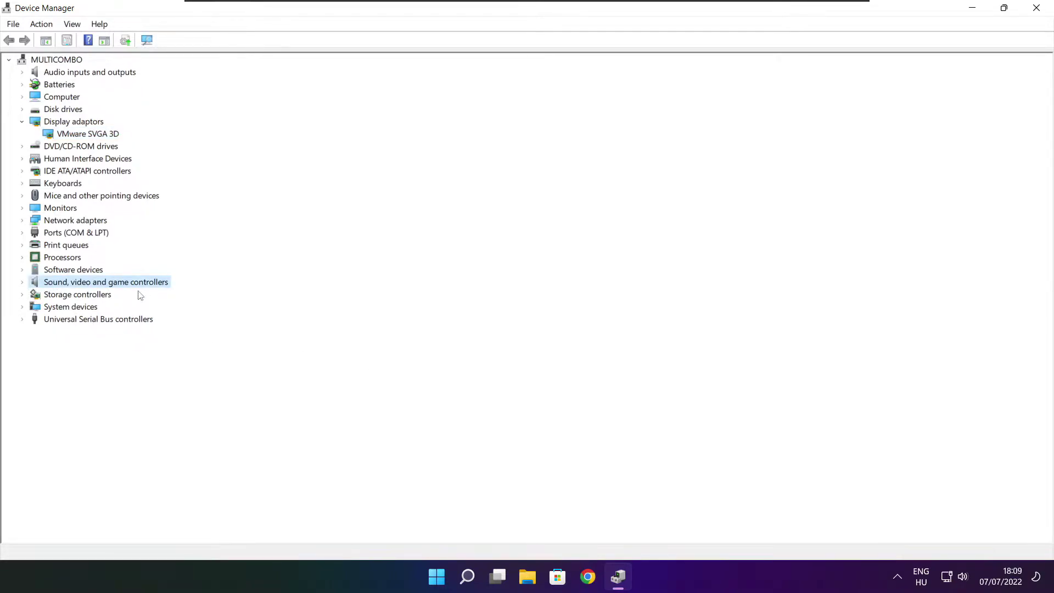
pyautogui.click(23, 283)
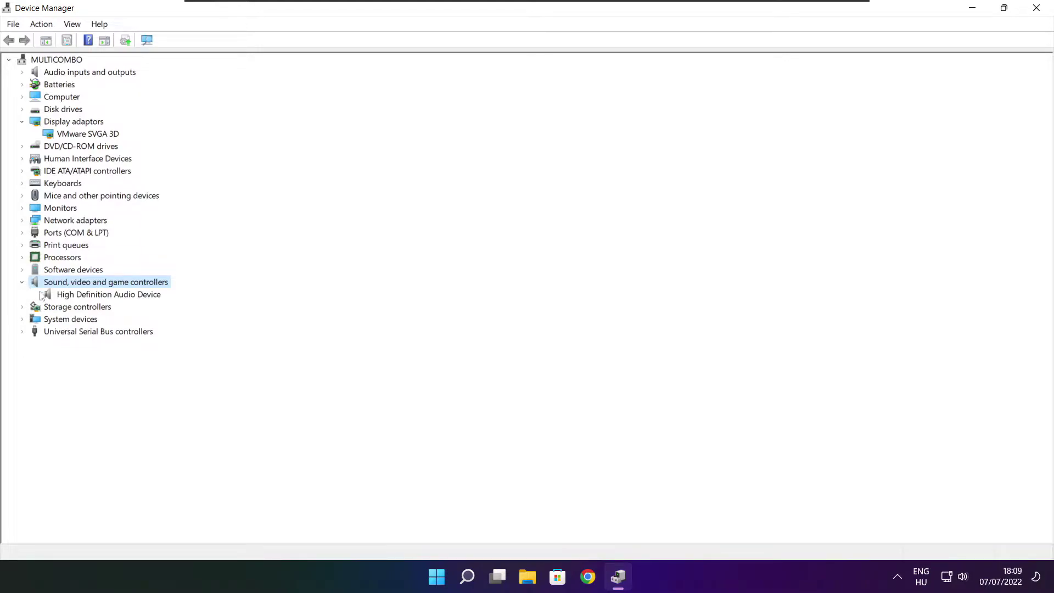
pyautogui.click(101, 296)
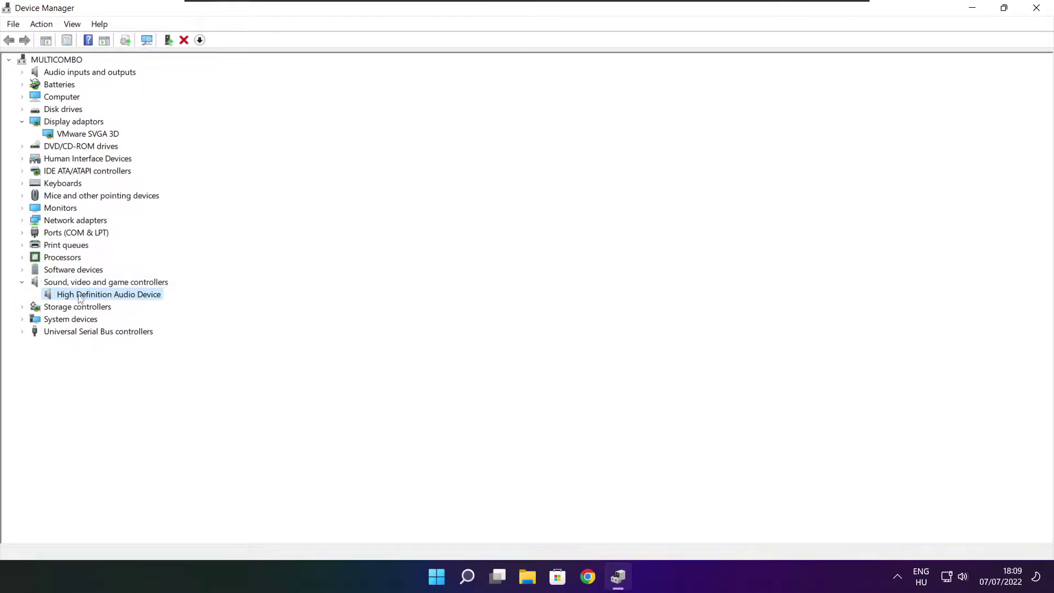
pyautogui.rightClick(102, 297)
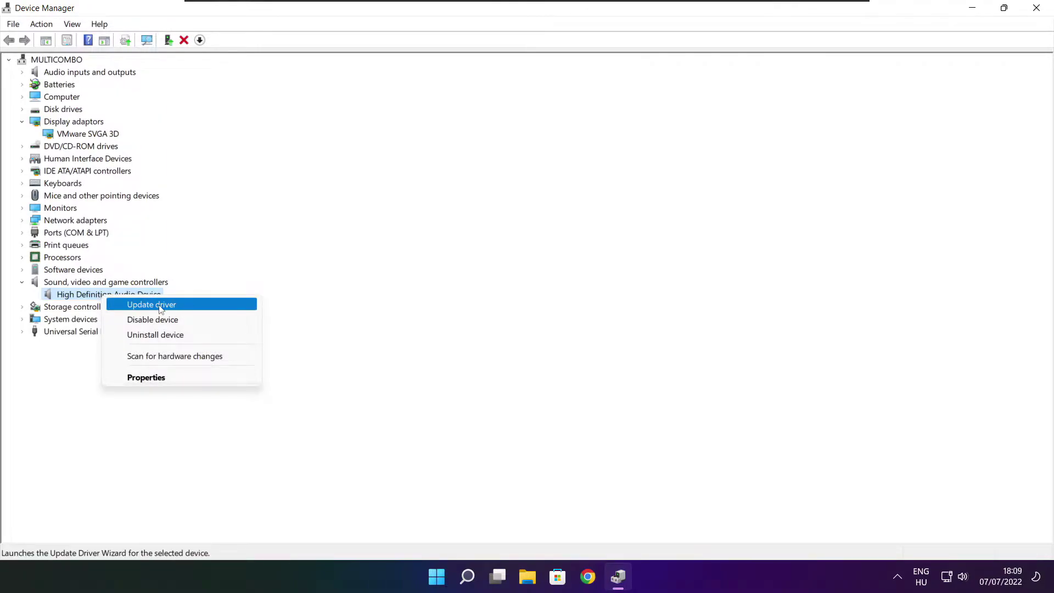
pyautogui.click(206, 306)
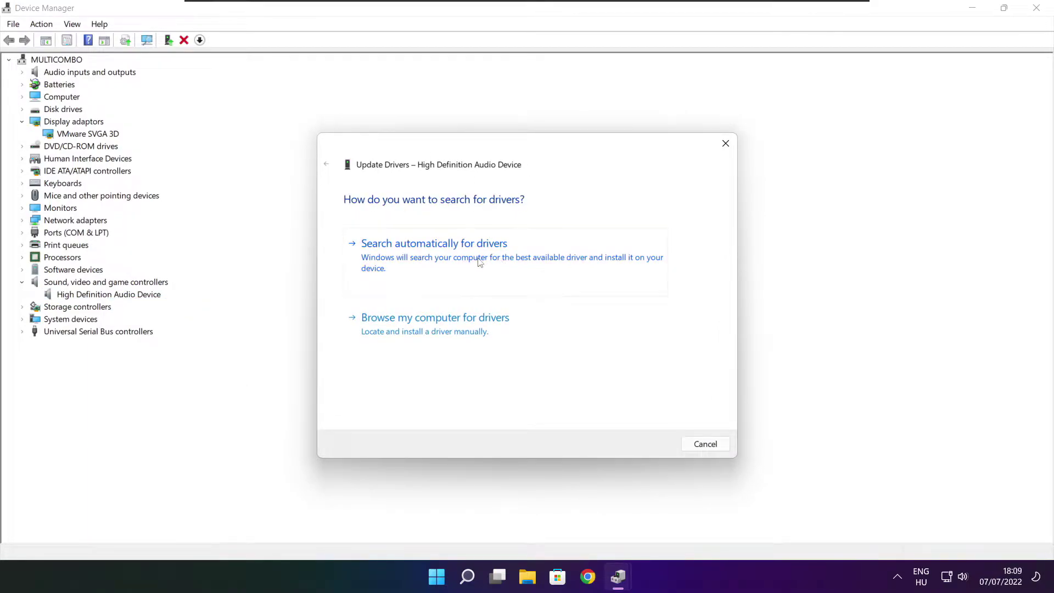
pyautogui.click(458, 262)
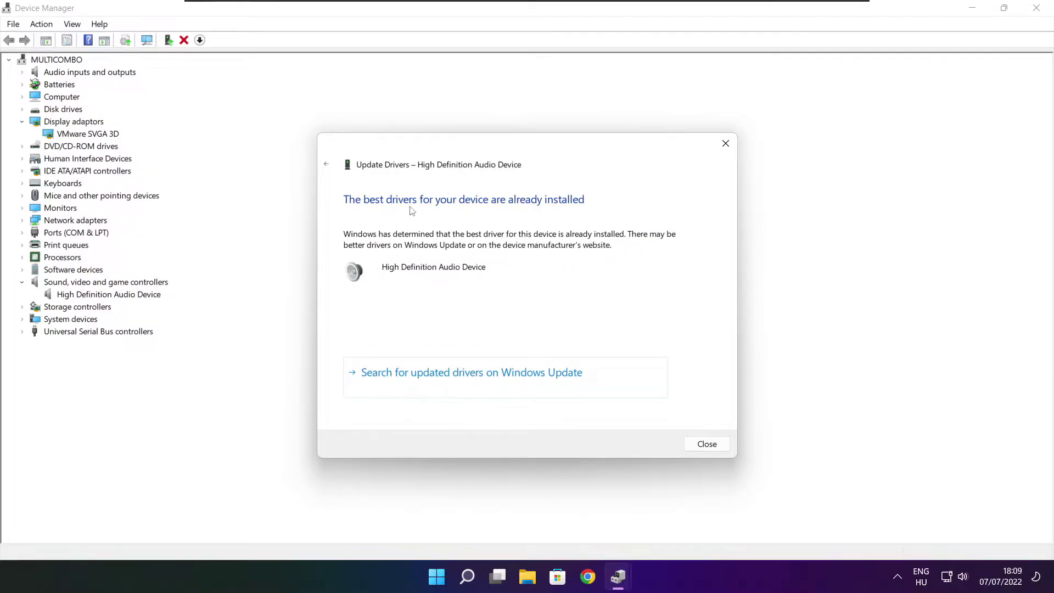
pyautogui.click(707, 445)
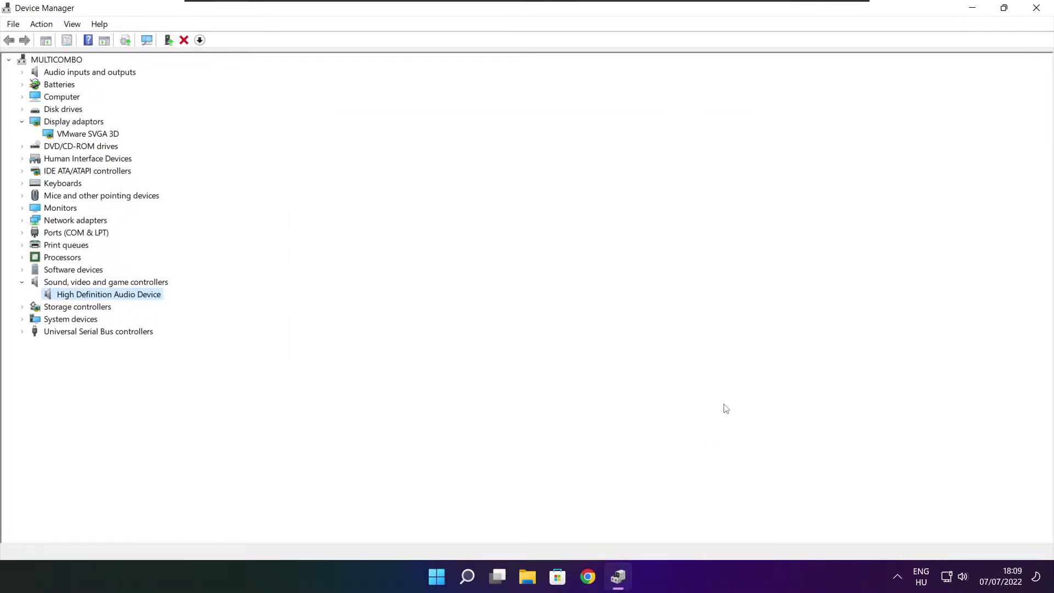
# Close Device Manager and search Windows for 'edit power plan'
pyautogui.click(1037, 8)
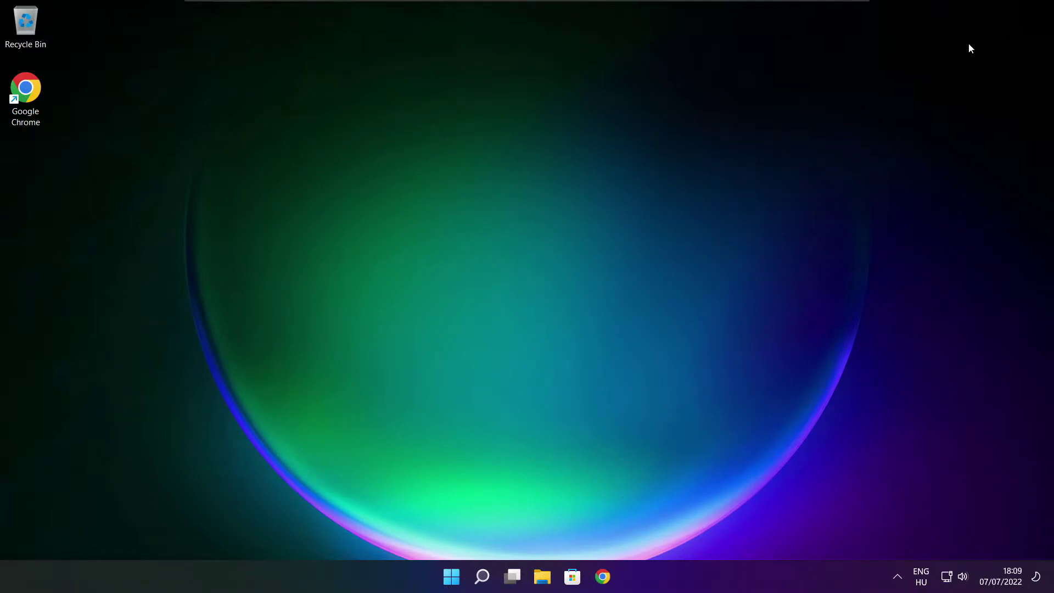
pyautogui.click(484, 578)
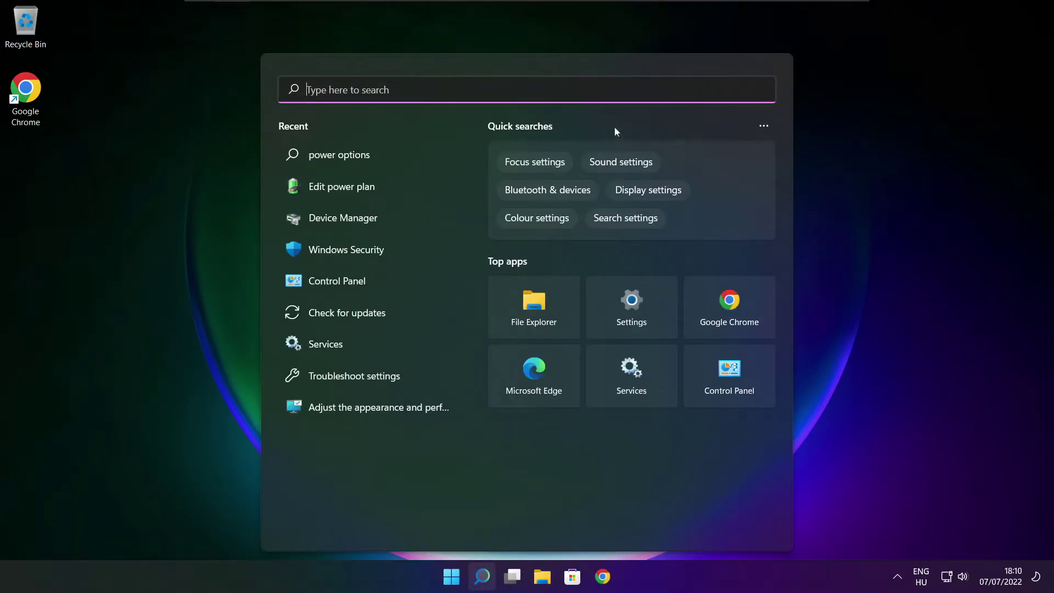
pyautogui.write('e')
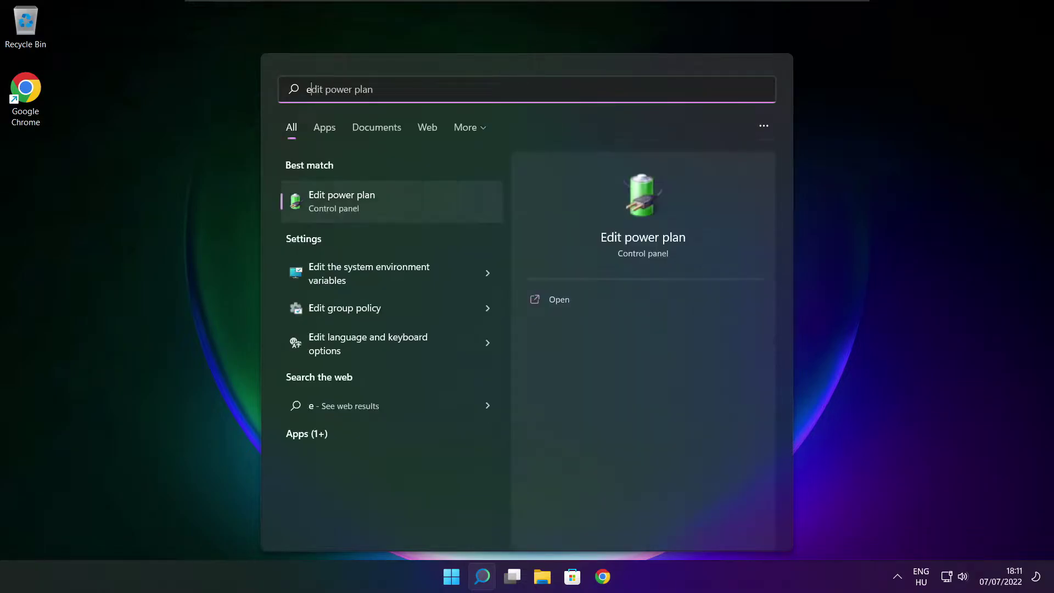
pyautogui.write('dit power plan')
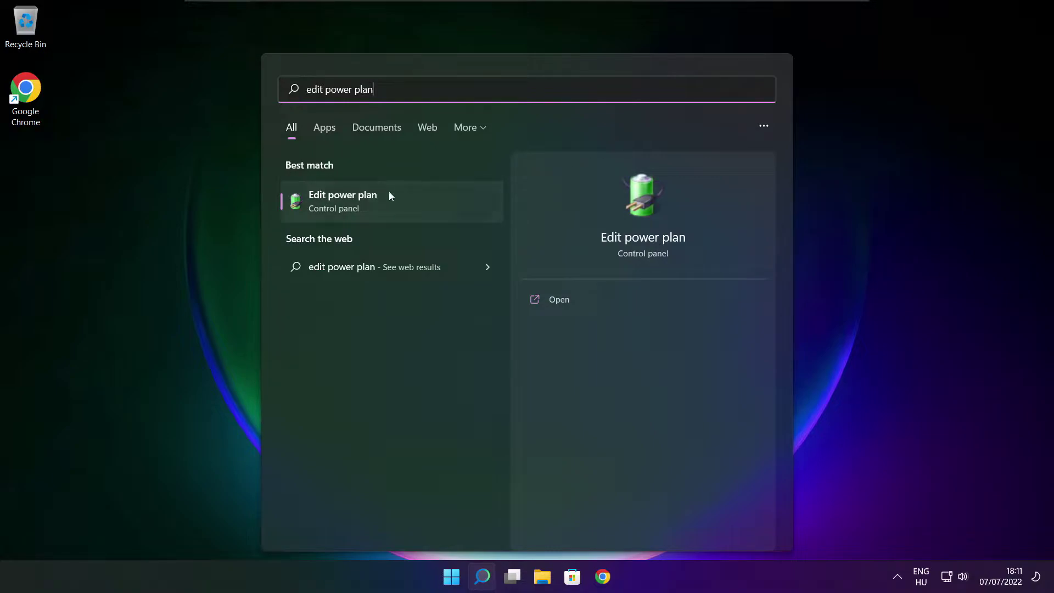
# Make High performance the active power plan in Power Options, then close the window
pyautogui.click(417, 204)
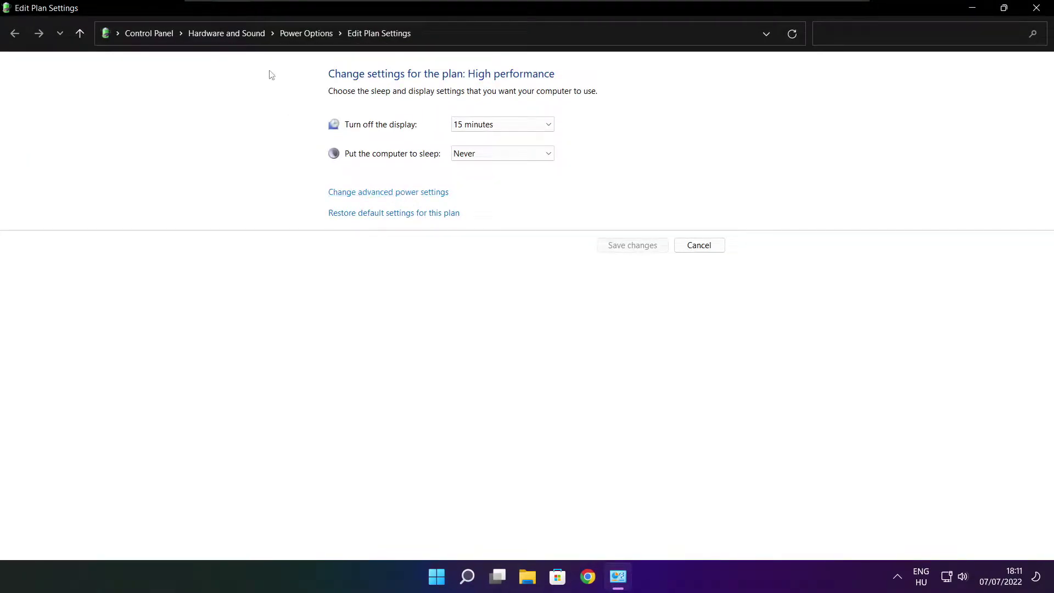
pyautogui.click(314, 40)
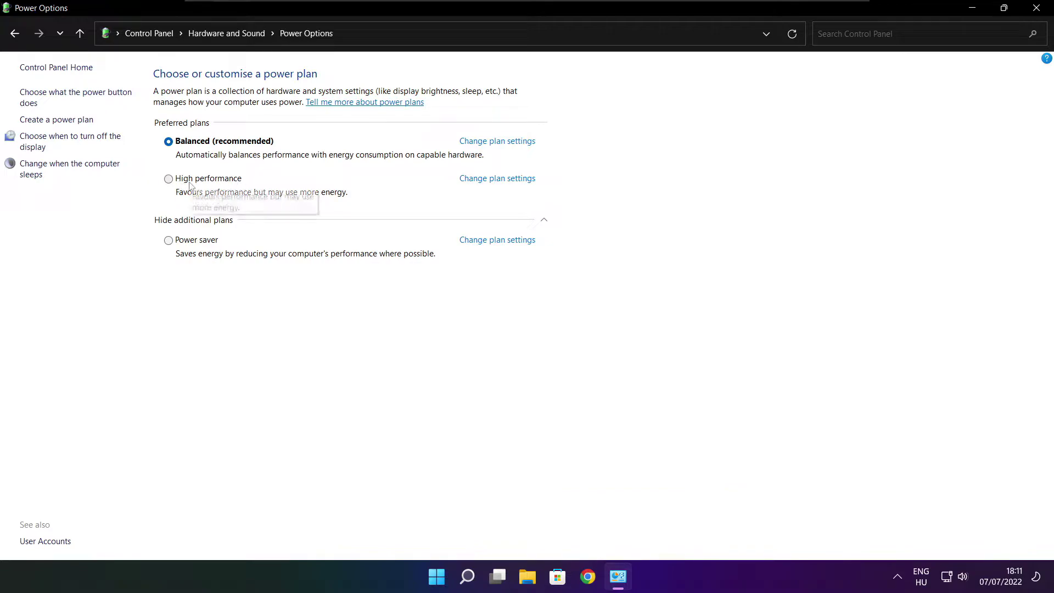
pyautogui.click(220, 183)
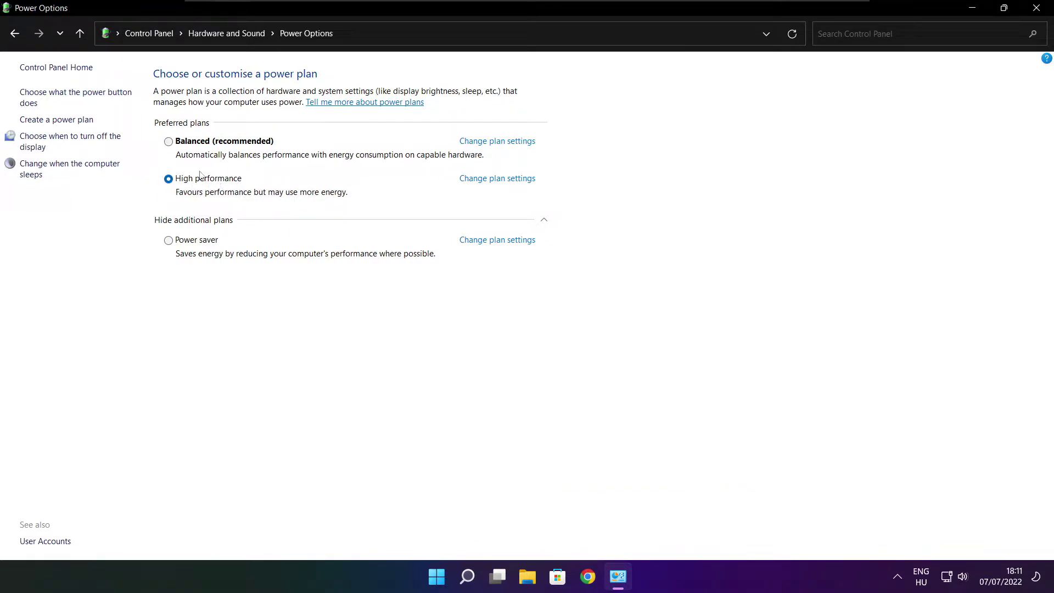
pyautogui.click(1039, 7)
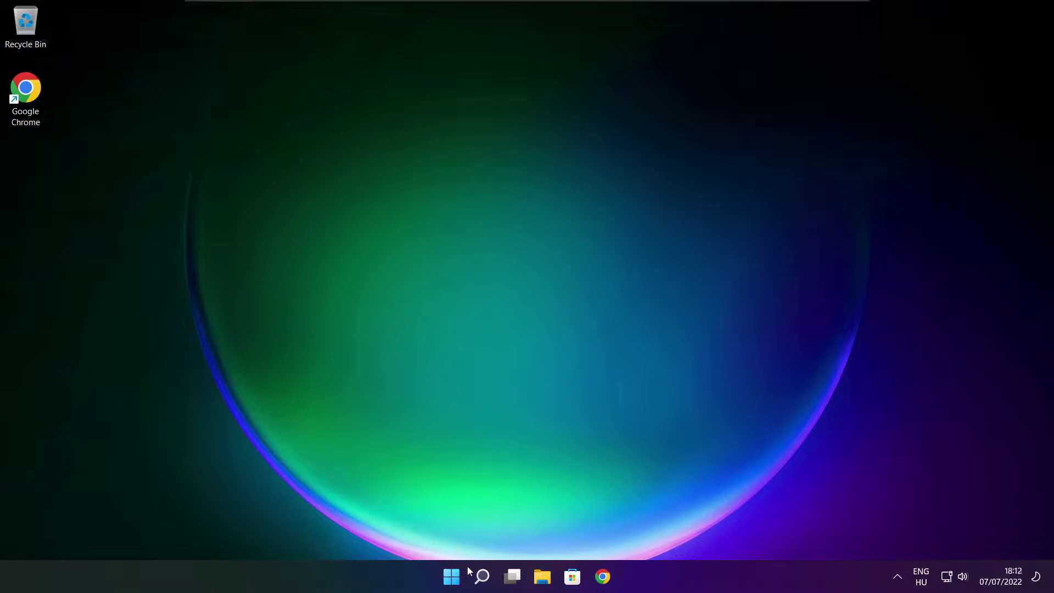
# Search 'game mode' and open the Game Mode settings page
pyautogui.click(483, 578)
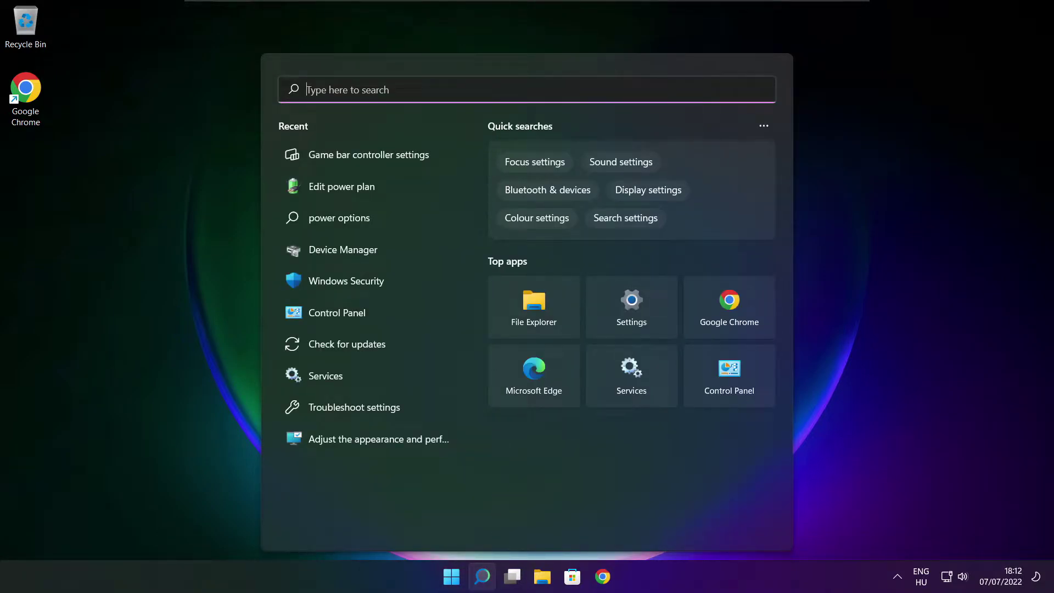
pyautogui.write('game')
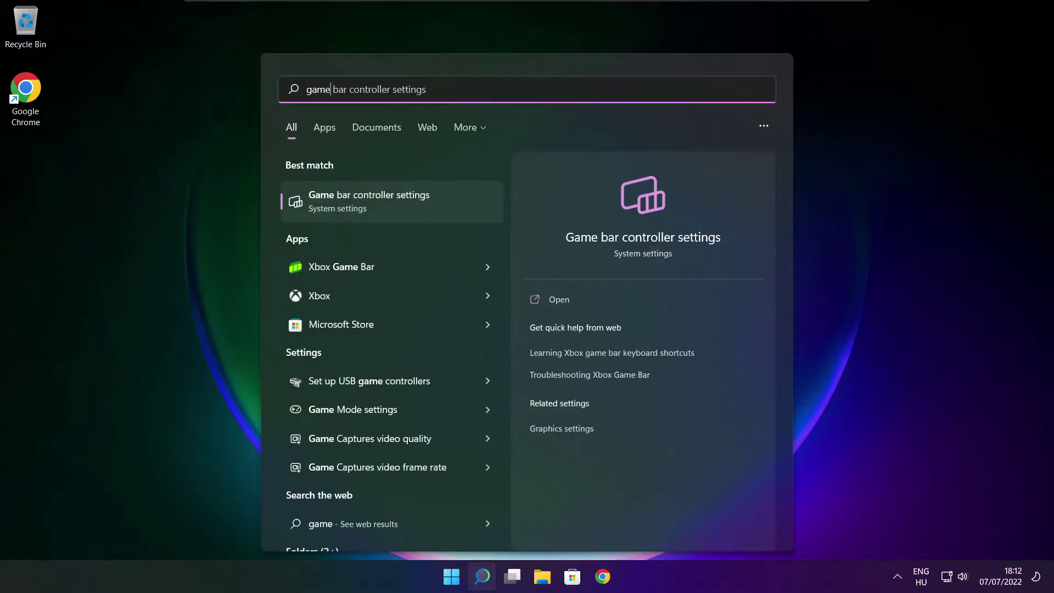
pyautogui.write(' mode')
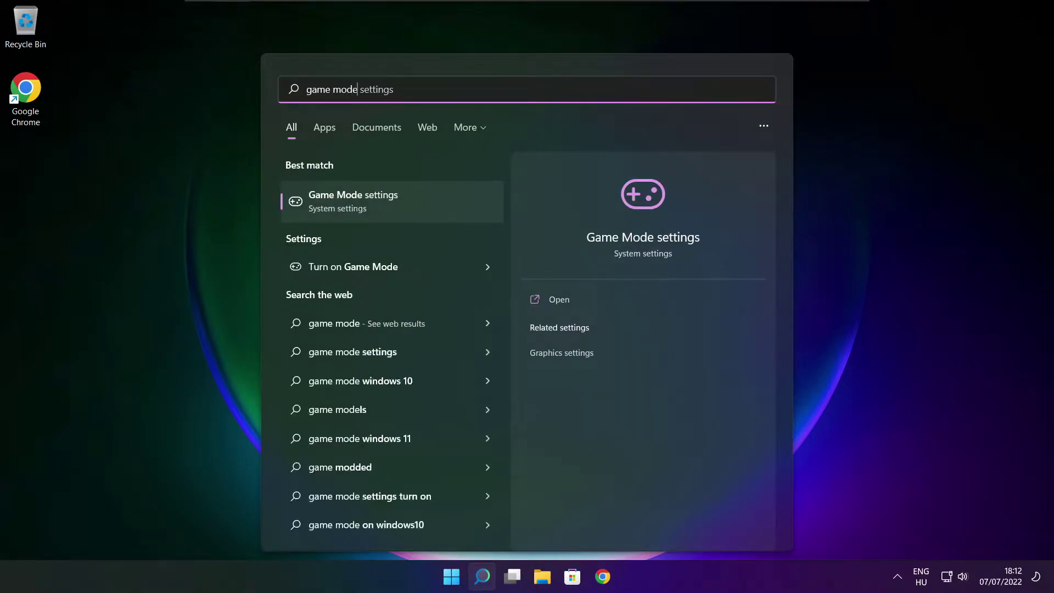
pyautogui.click(417, 202)
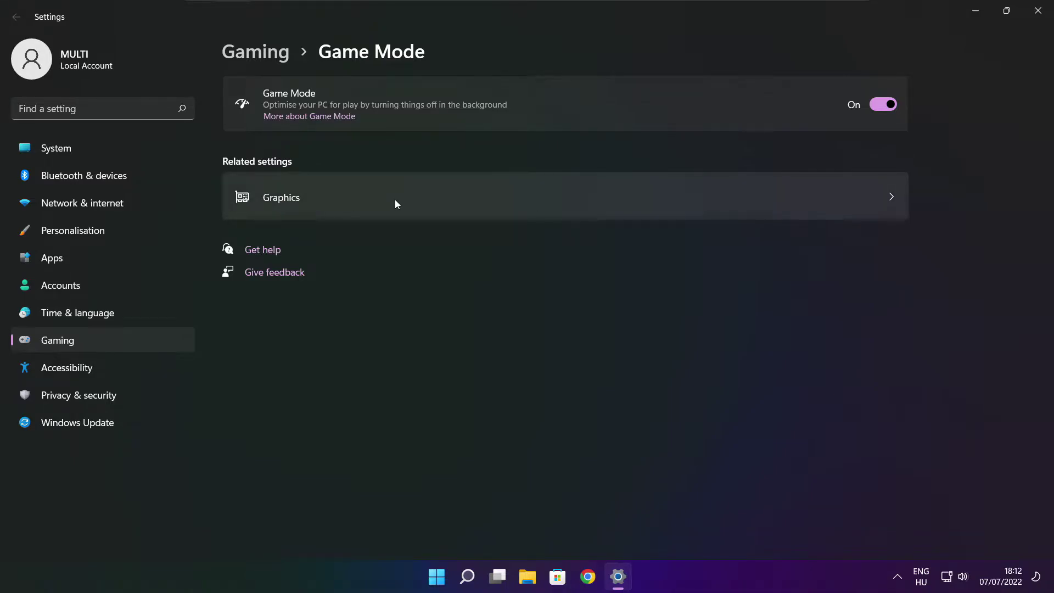
# Toggle Game Mode off and back on, then view the Xbox Game Bar settings
pyautogui.click(892, 104)
pyautogui.click(891, 105)
pyautogui.click(259, 55)
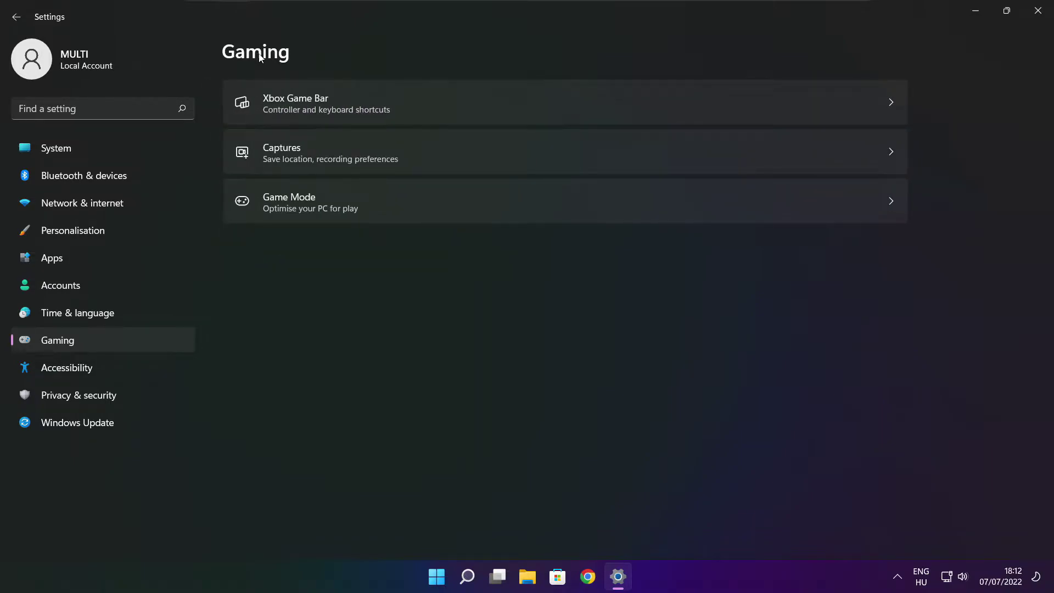
pyautogui.click(430, 114)
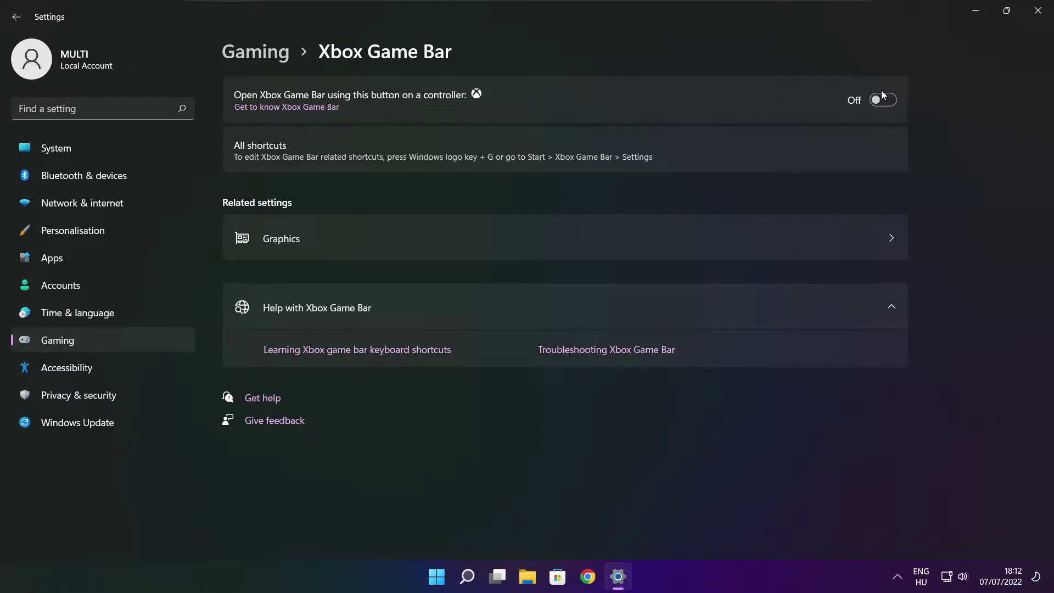
# Close Settings and bring up the Start button's quick-link menu
pyautogui.click(1039, 17)
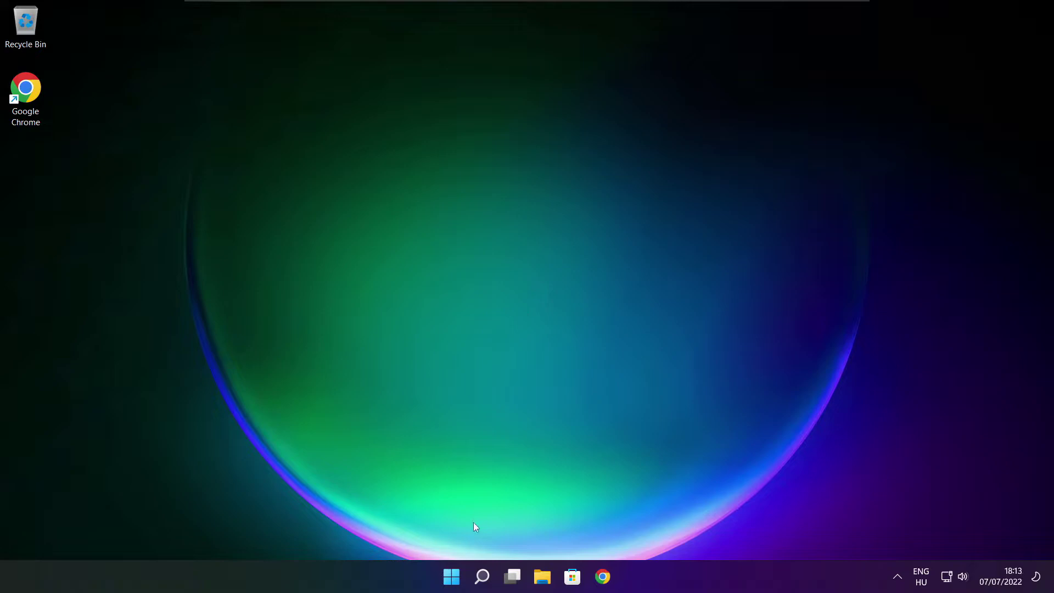
pyautogui.rightClick(453, 579)
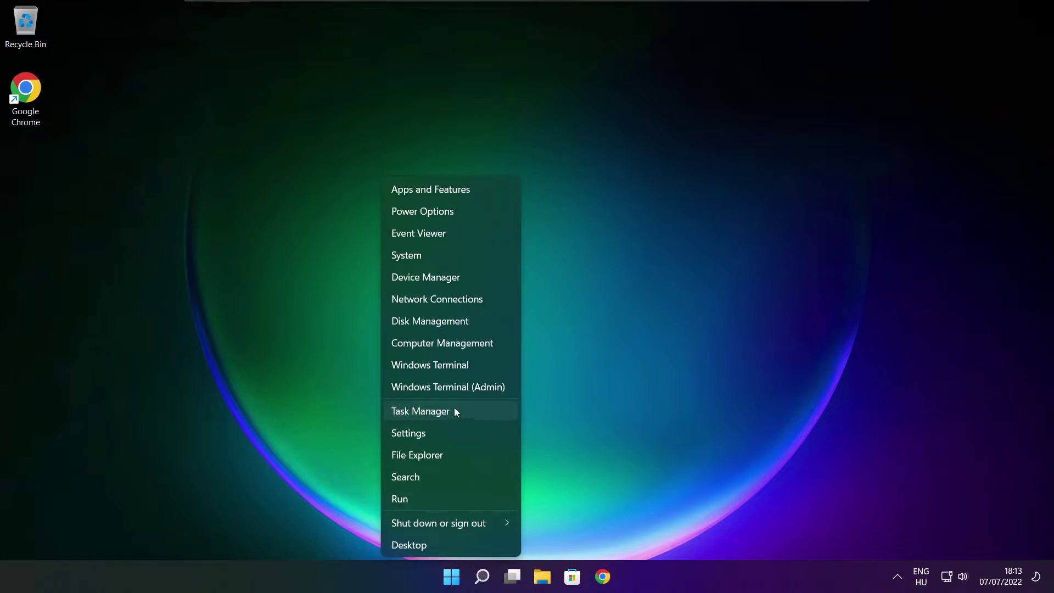
# In Task Manager's Startup tab, disable Cortana and Microsoft Edge
pyautogui.click(454, 412)
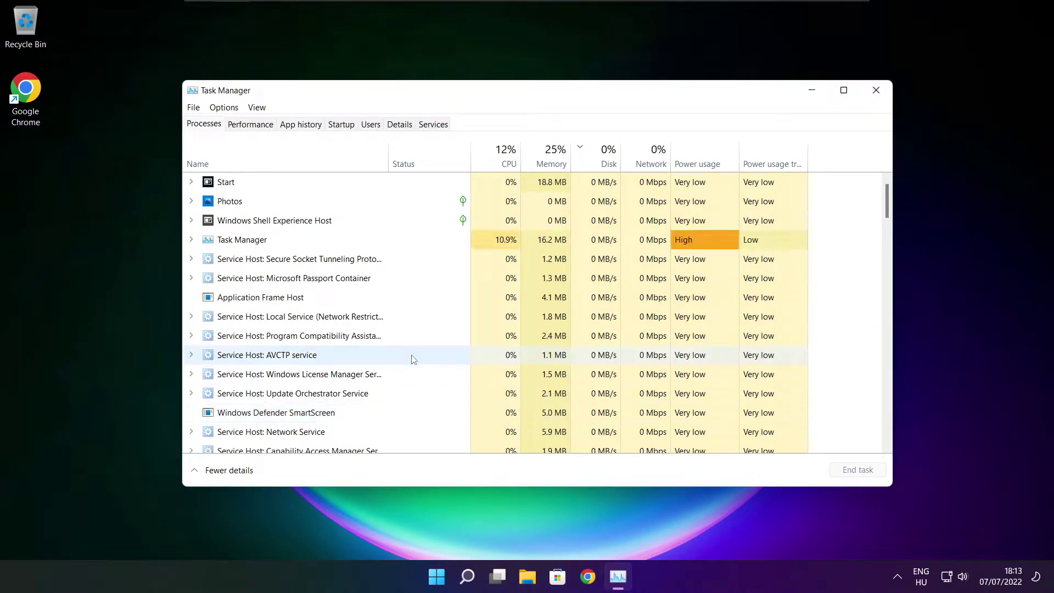
pyautogui.click(341, 126)
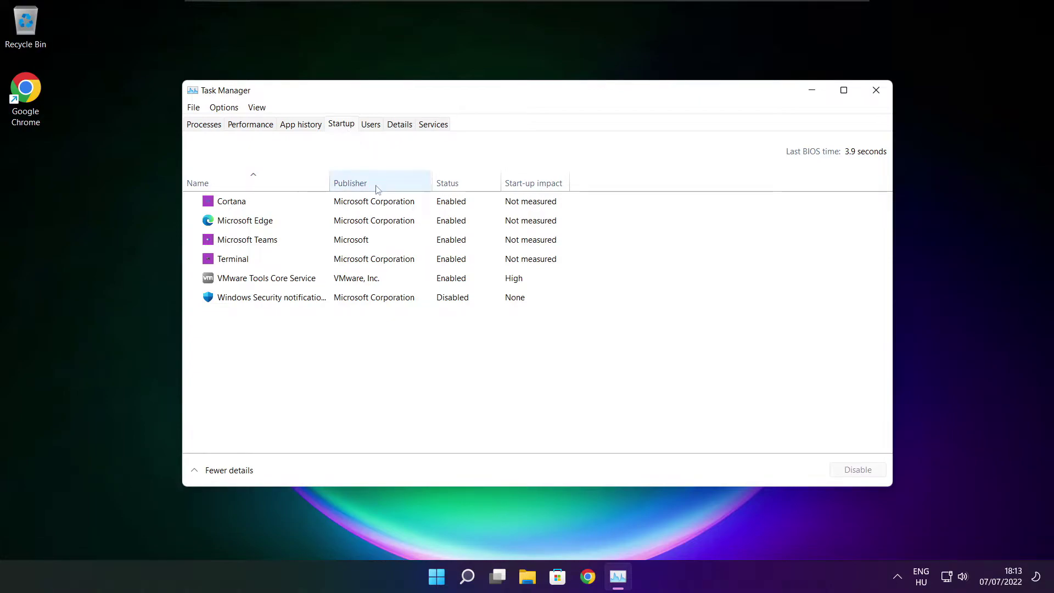
pyautogui.click(404, 207)
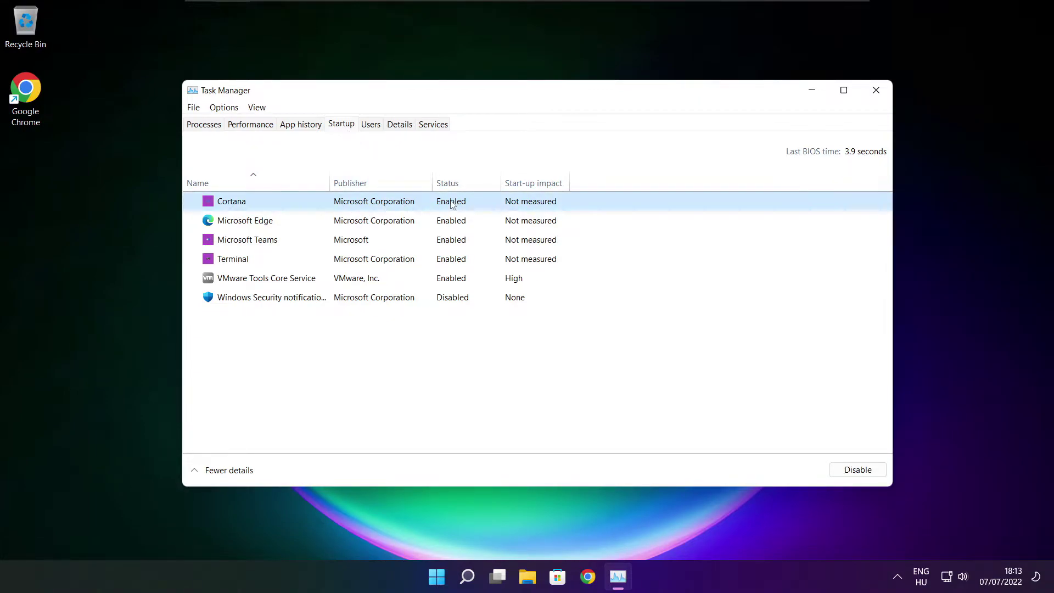
pyautogui.click(857, 471)
pyautogui.click(327, 224)
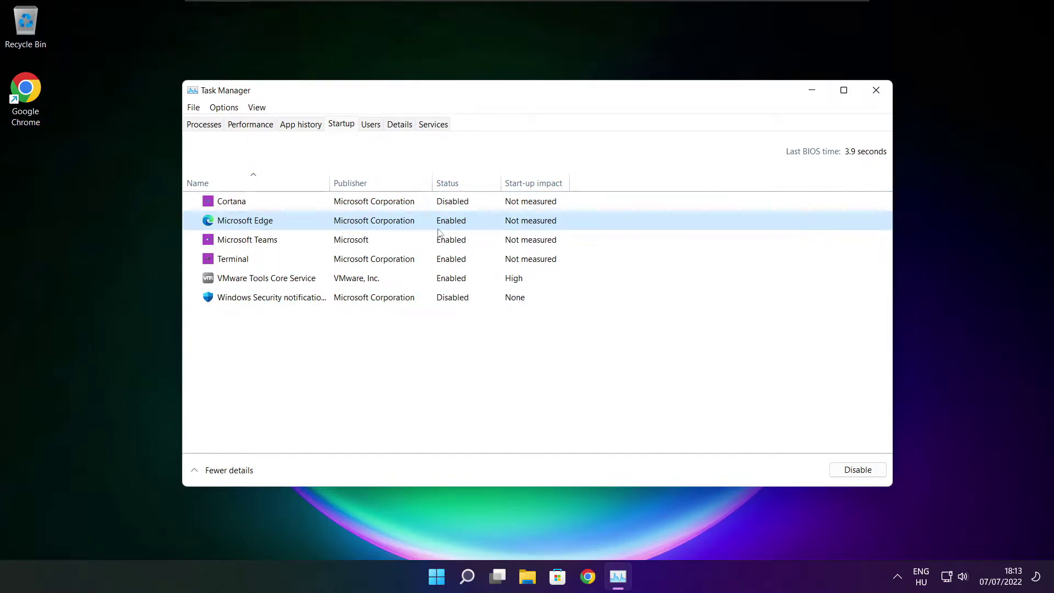
pyautogui.click(864, 476)
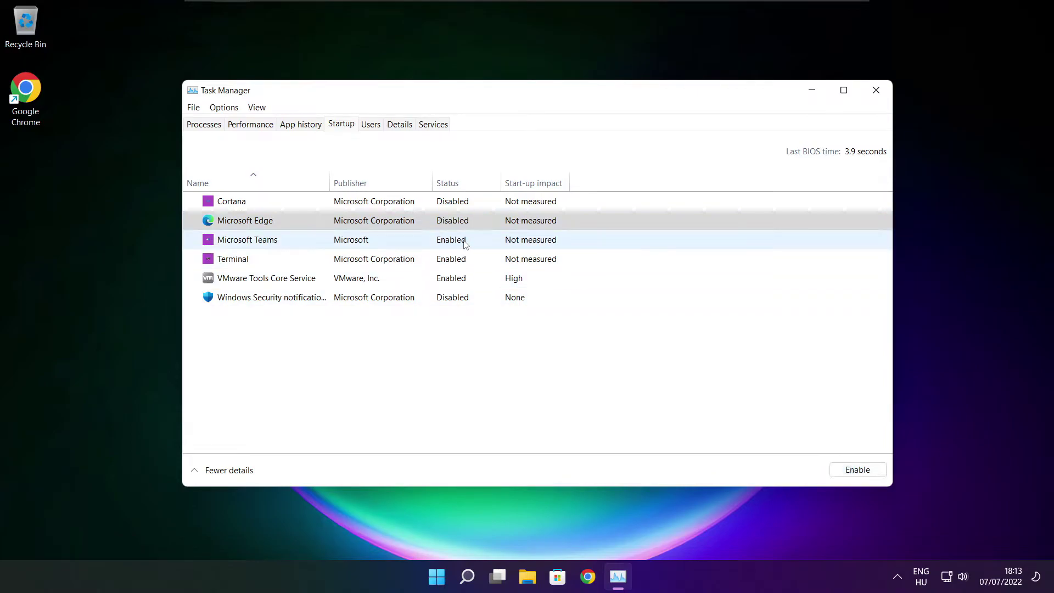
# Disable Microsoft Teams and Terminal at startup, then close Task Manager
pyautogui.click(461, 242)
pyautogui.click(873, 471)
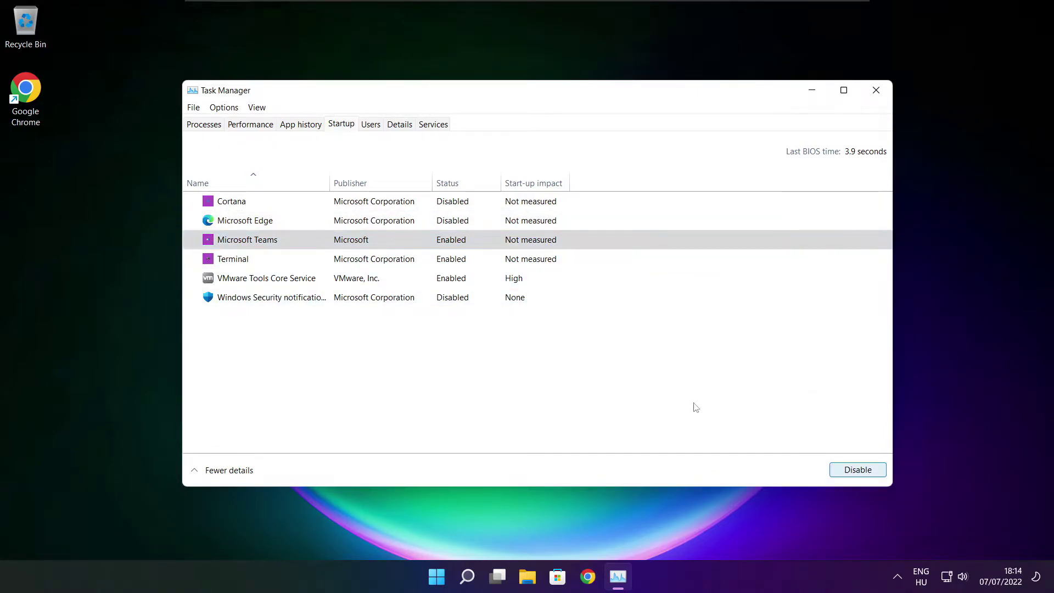
pyautogui.click(402, 267)
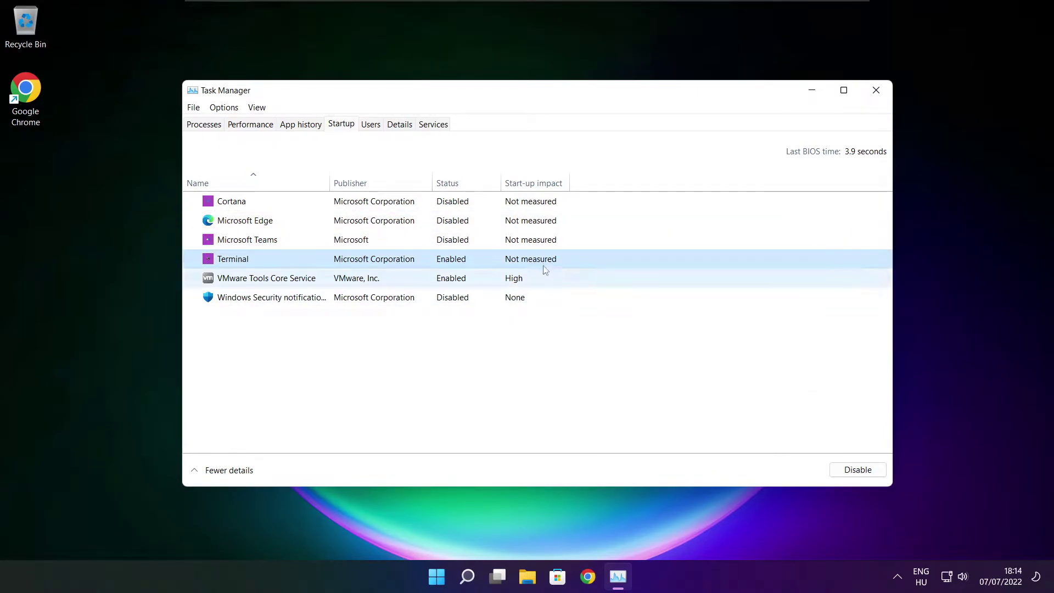
pyautogui.click(871, 475)
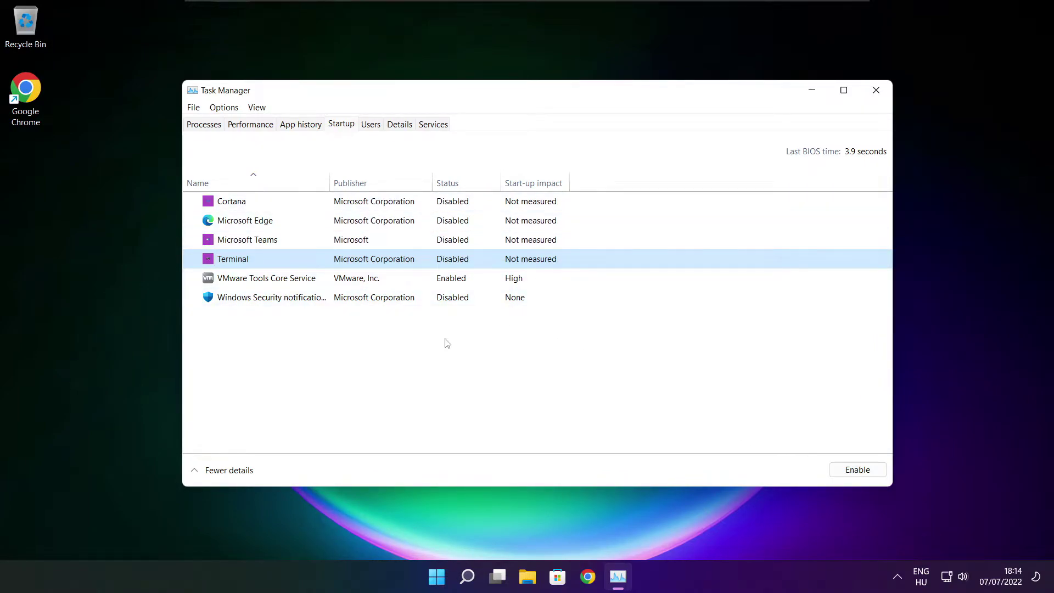
pyautogui.click(876, 93)
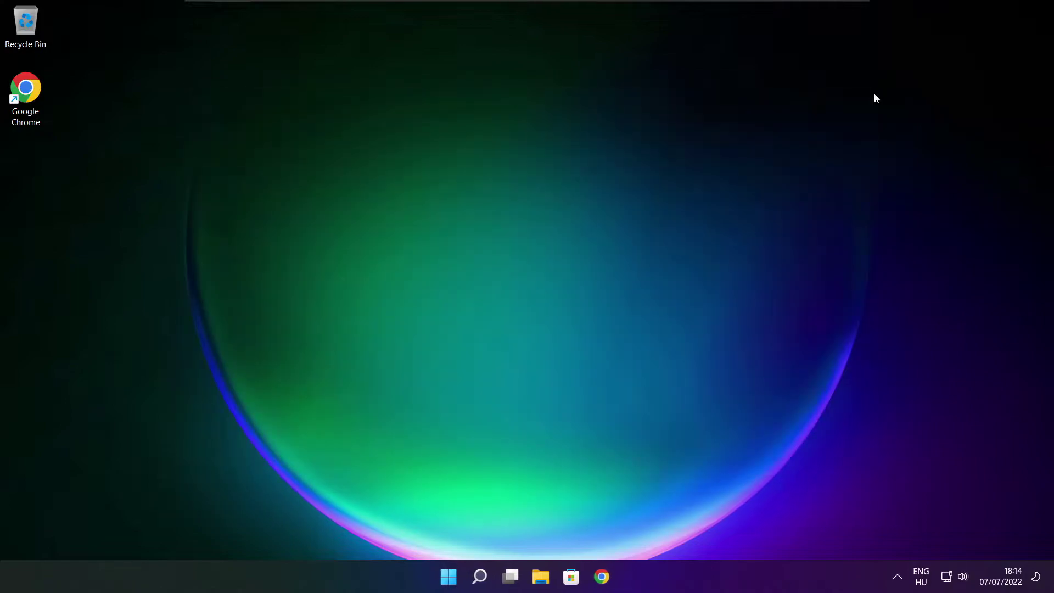
# Search 'optimis' and open Defragment and Optimise Drives
pyautogui.click(484, 583)
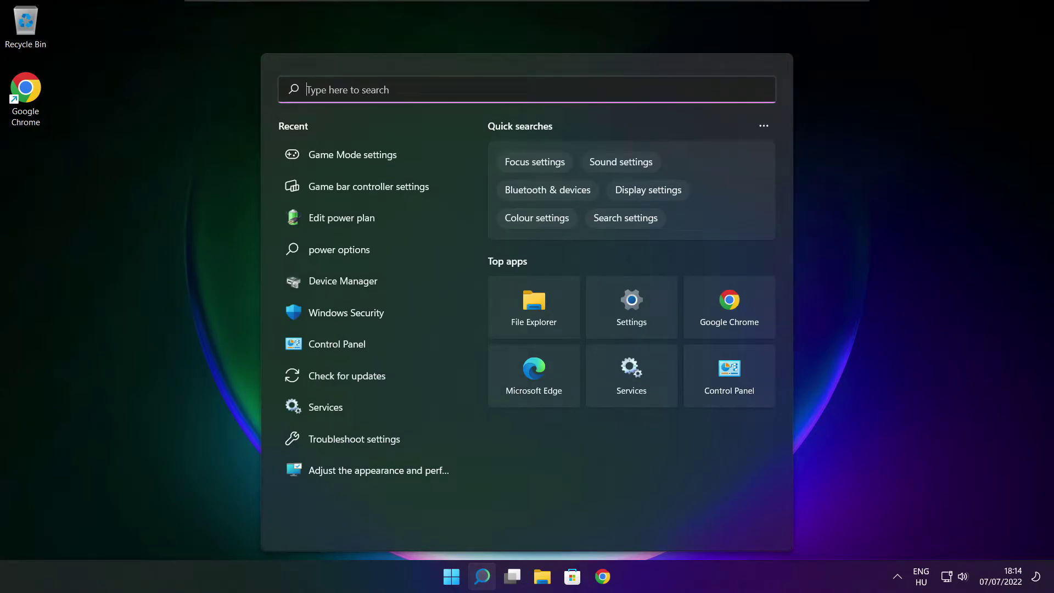
pyautogui.write('op')
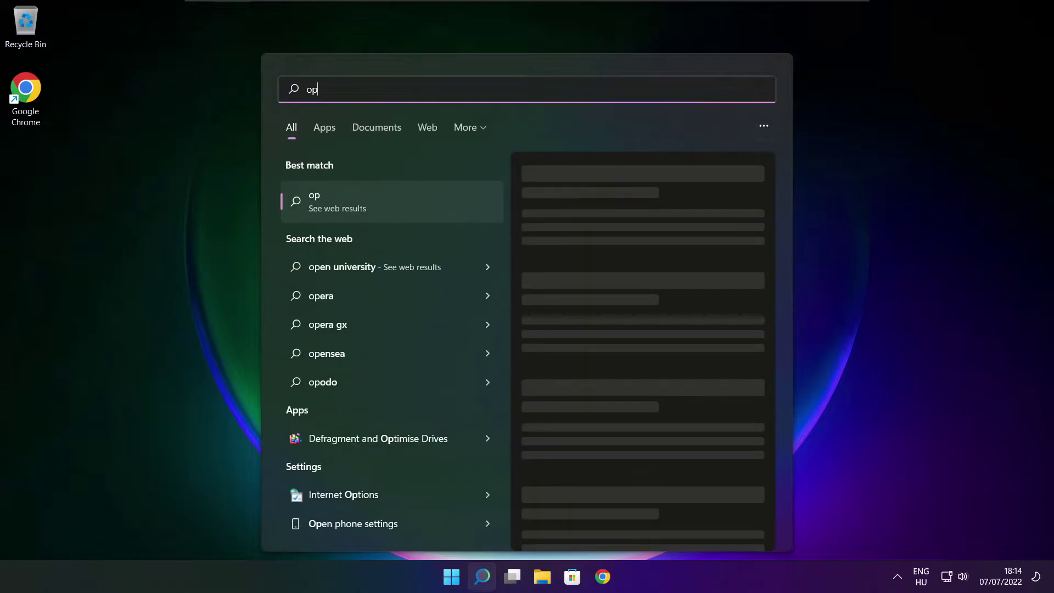
pyautogui.write('timise')
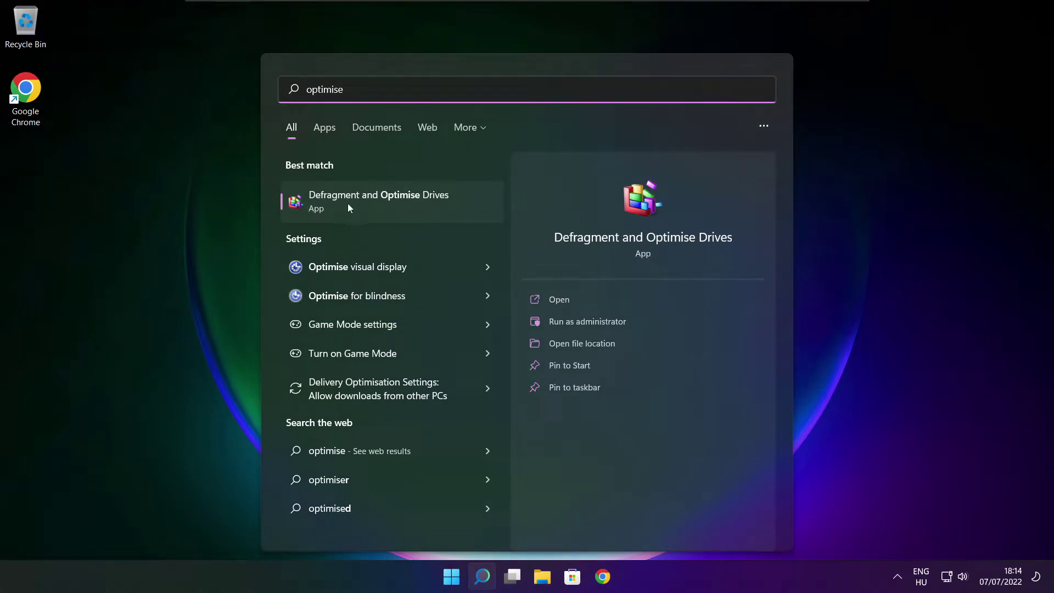
pyautogui.click(404, 199)
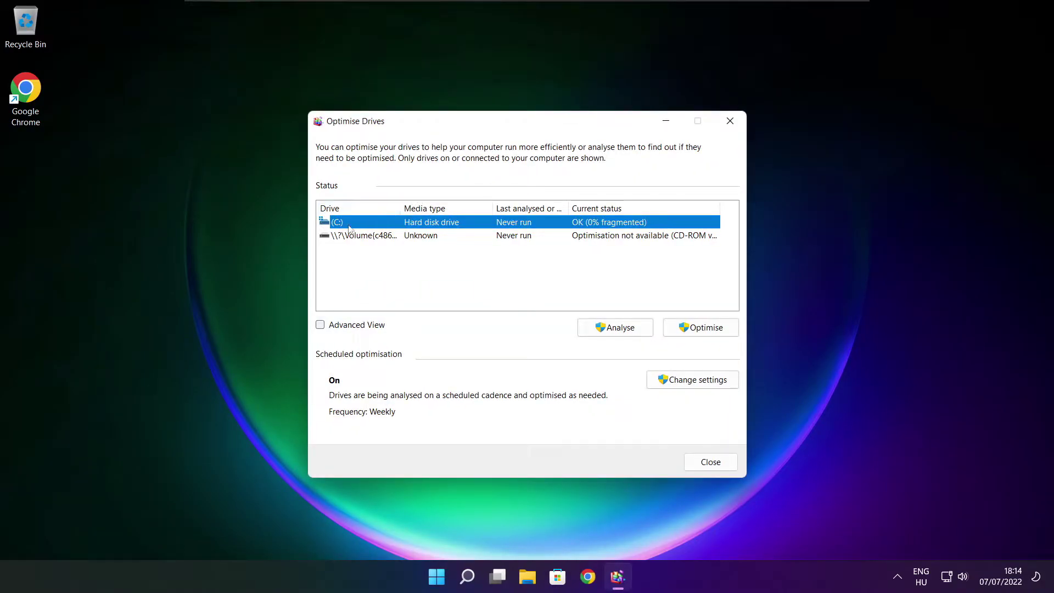
# Analyse drive C: (9% fragmented), start optimising it, and close the window
pyautogui.click(602, 327)
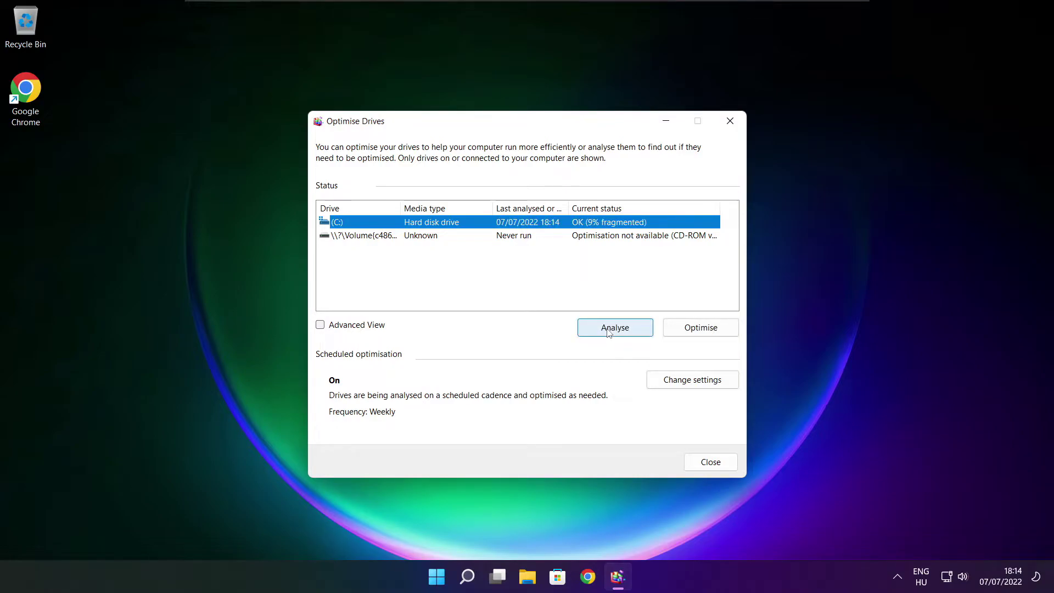
pyautogui.click(707, 332)
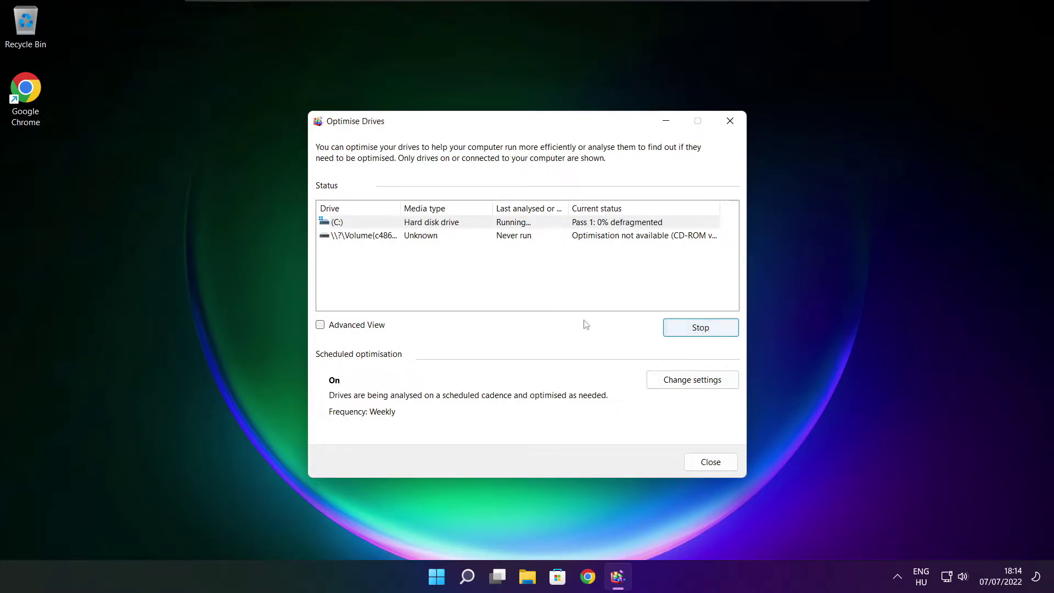
pyautogui.hotkey('alt', 'F4')
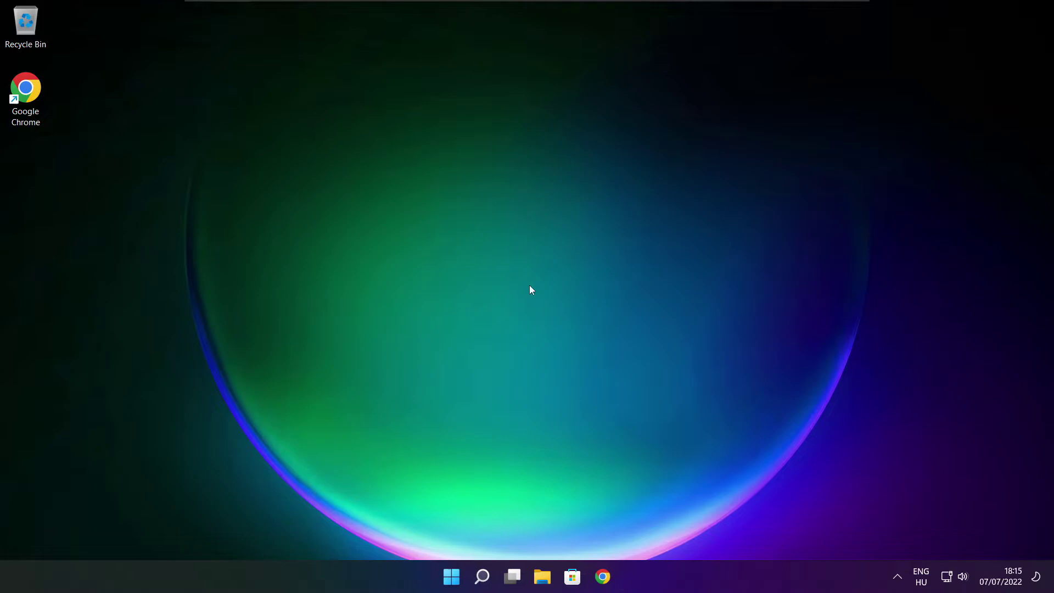
# Search 'updates', run Check for updates until it reports up to date, then close Settings
pyautogui.click(483, 581)
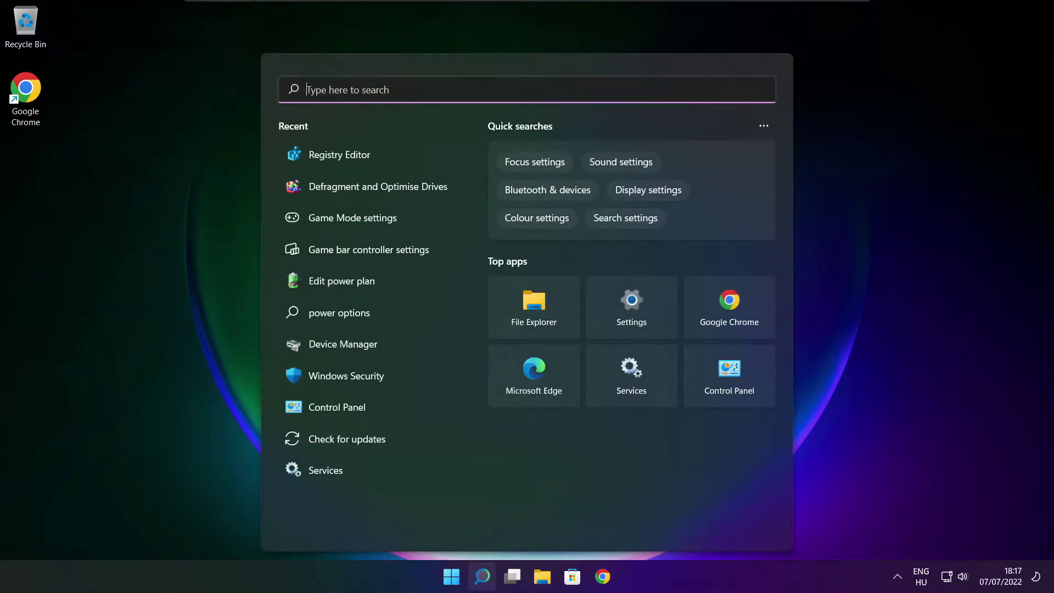
pyautogui.write('updates')
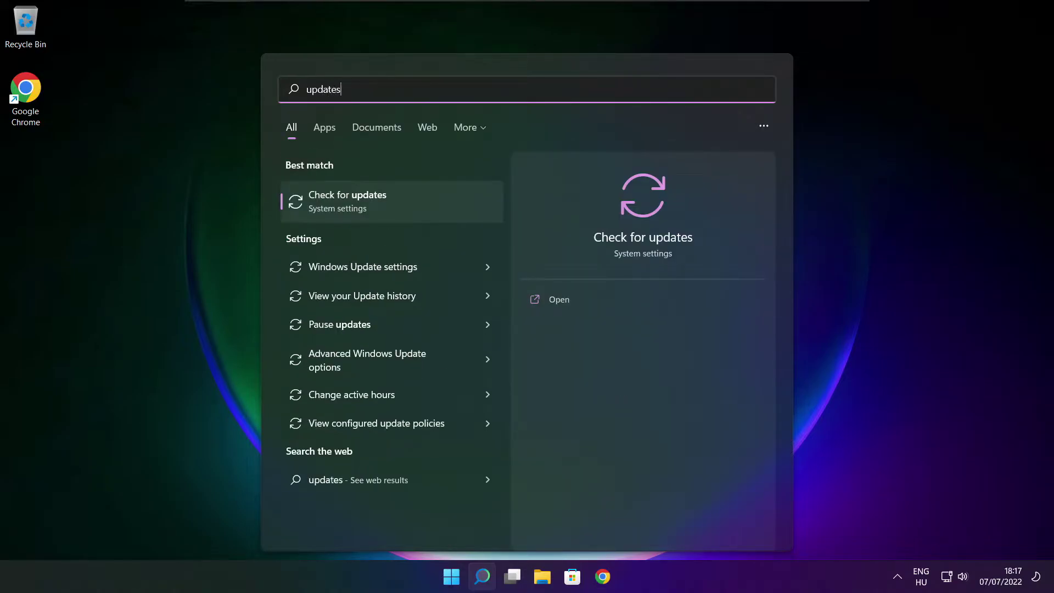
pyautogui.click(383, 209)
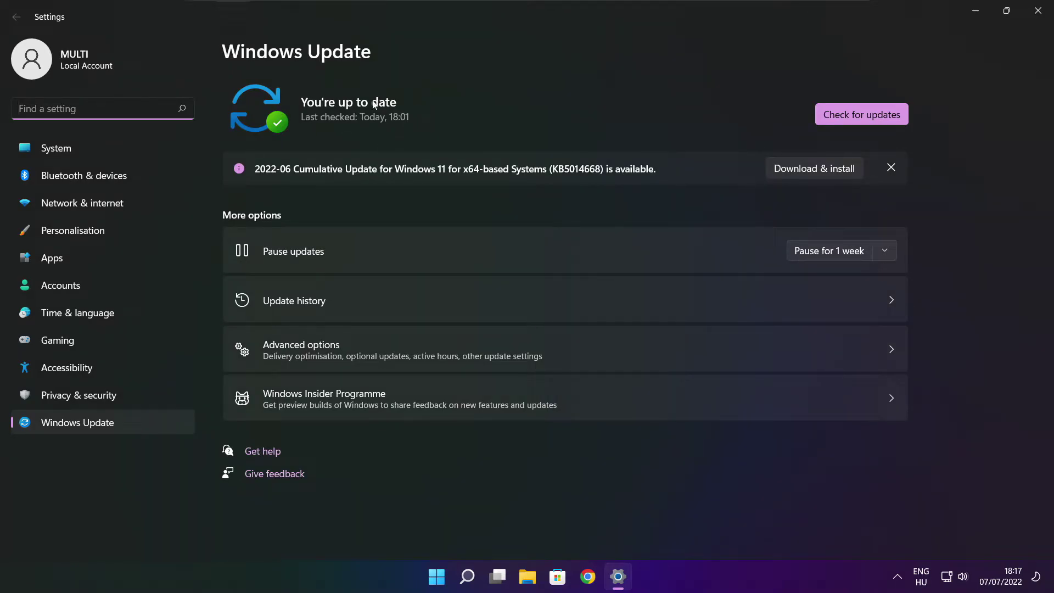
pyautogui.click(861, 114)
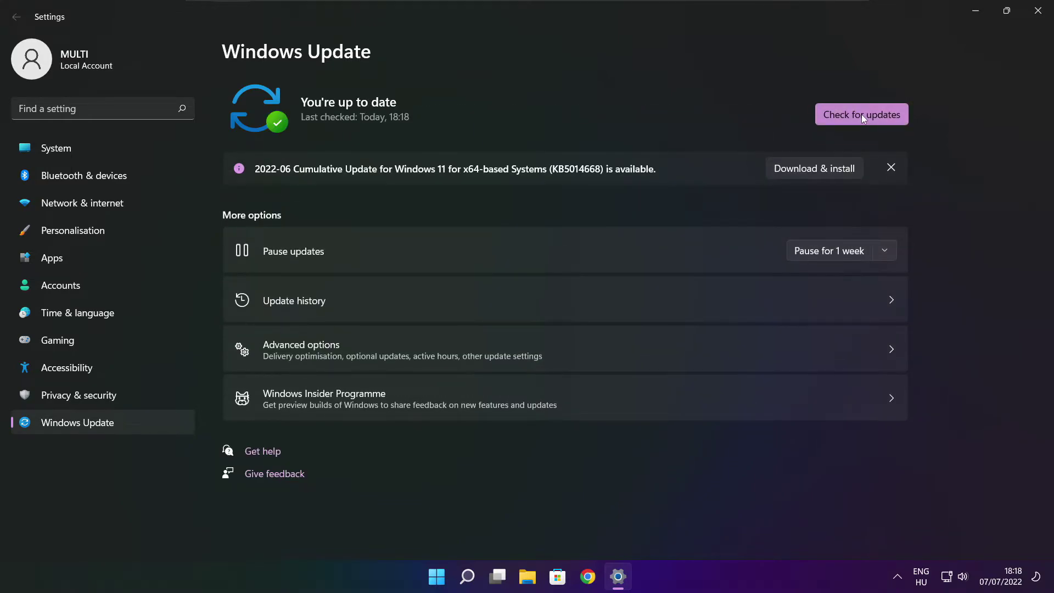
pyautogui.click(1038, 12)
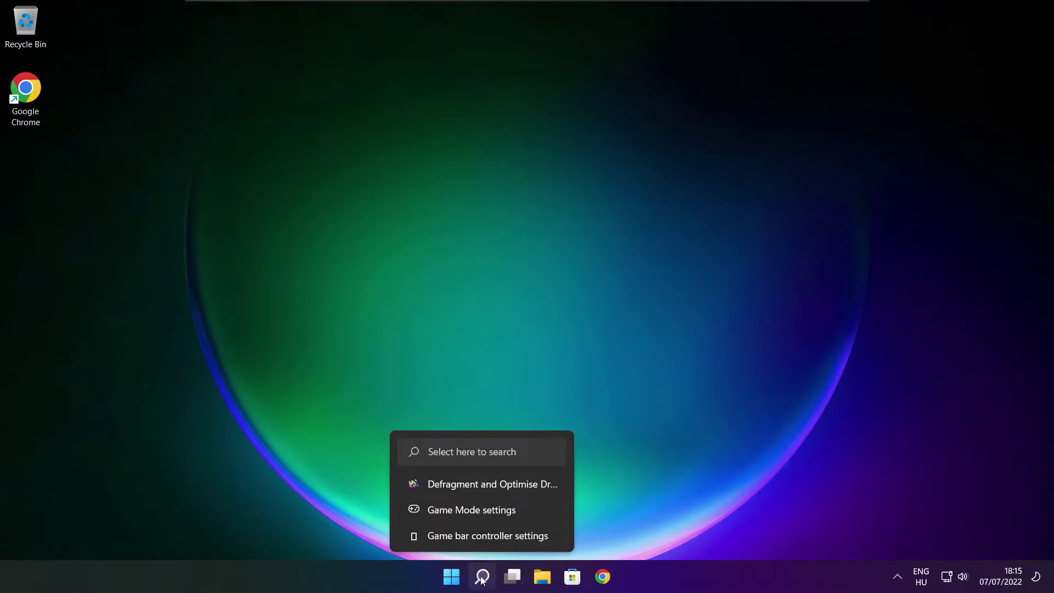
# Launch regedit and browse to HKEY_CURRENT_USER\System\GameConfigStore
pyautogui.click(482, 578)
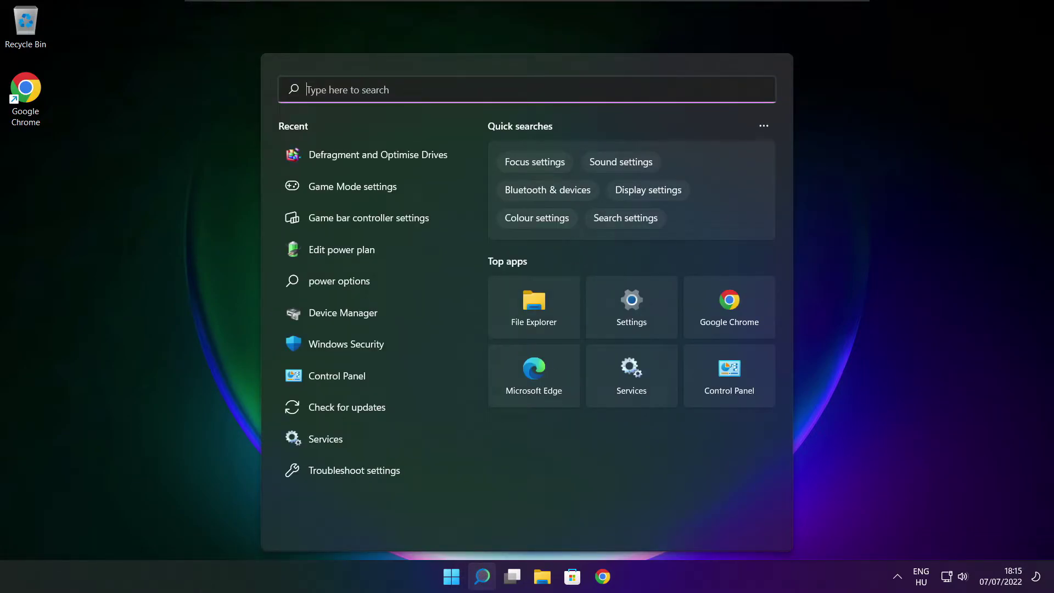
pyautogui.write('regedit')
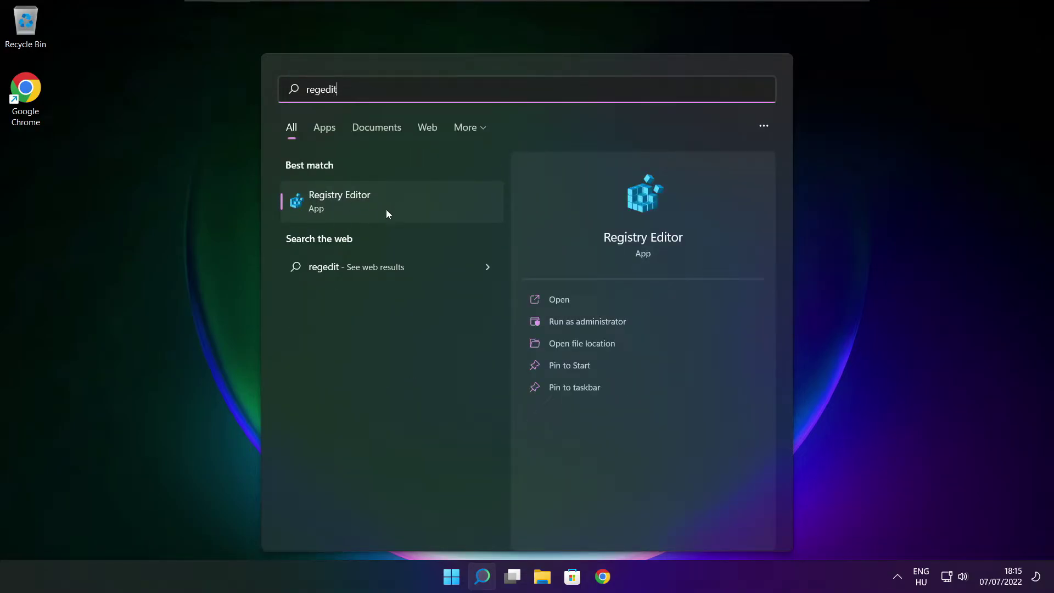
pyautogui.click(401, 203)
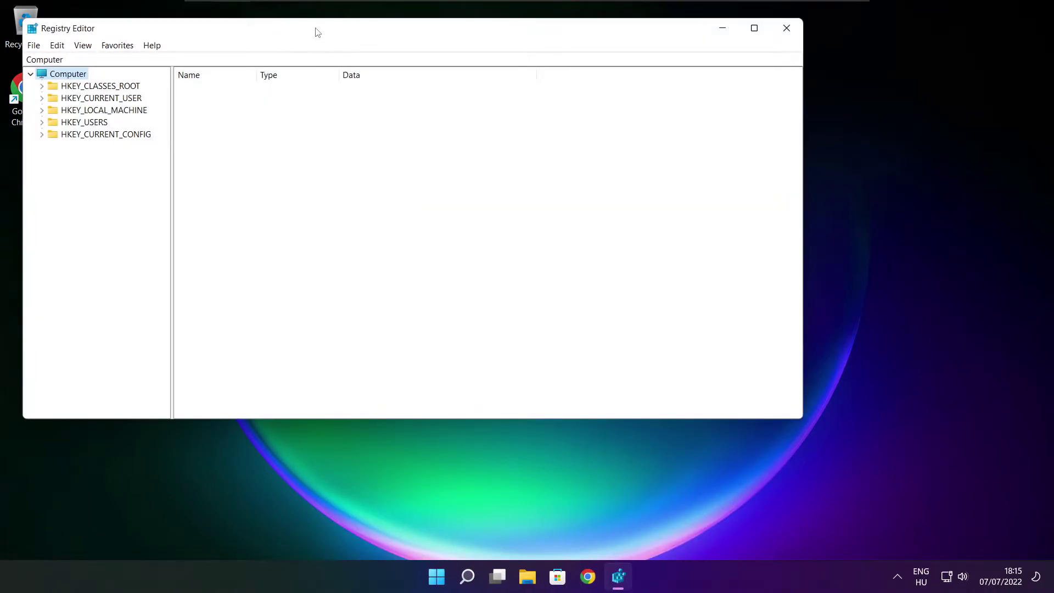
pyautogui.moveTo(315, 31); pyautogui.dragTo(430, 110)
pyautogui.click(191, 179)
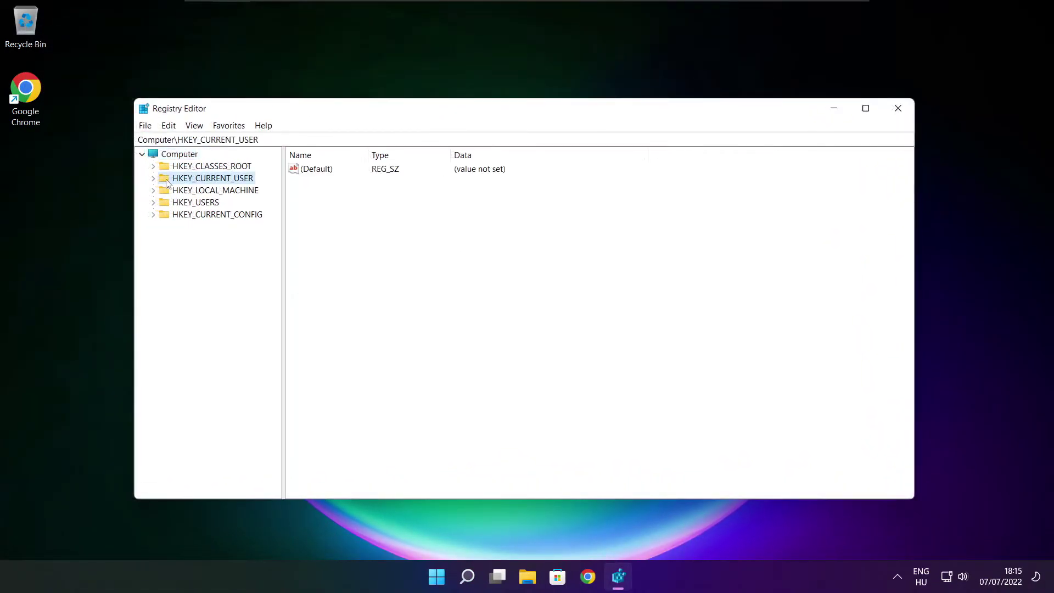
pyautogui.click(154, 179)
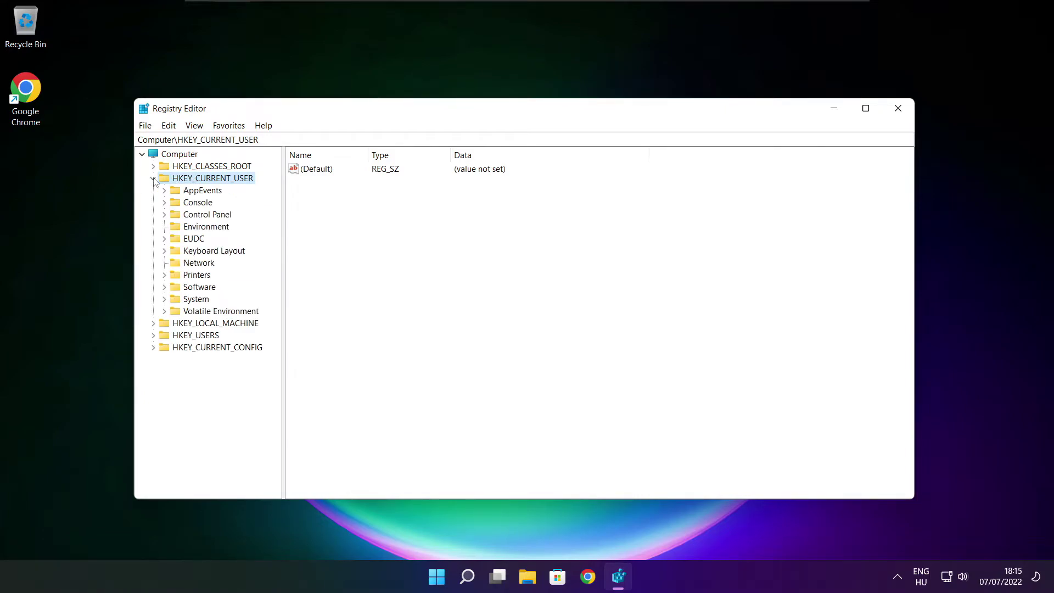
pyautogui.click(176, 300)
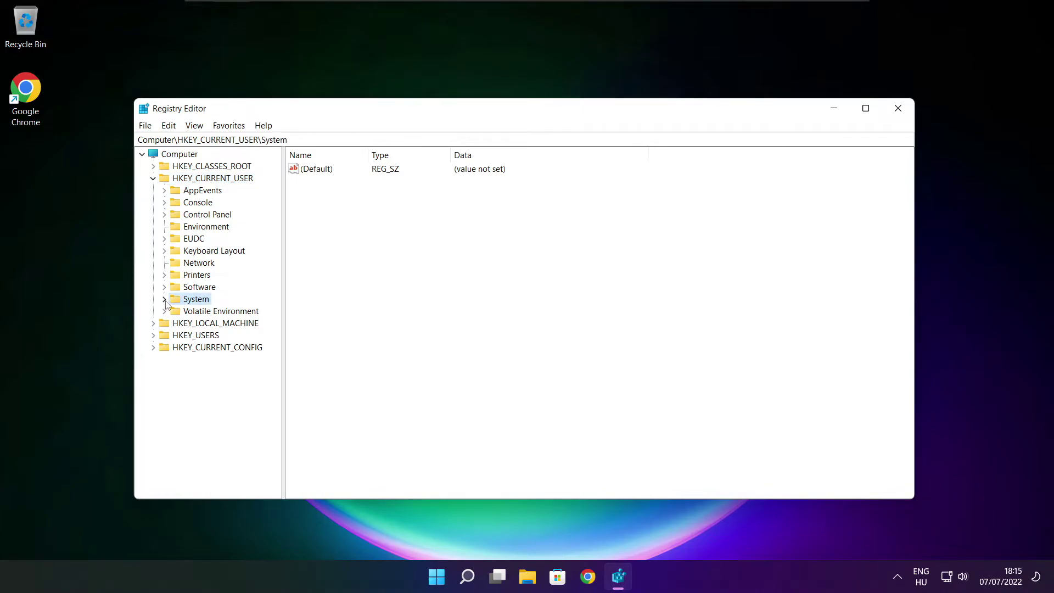
pyautogui.click(164, 300)
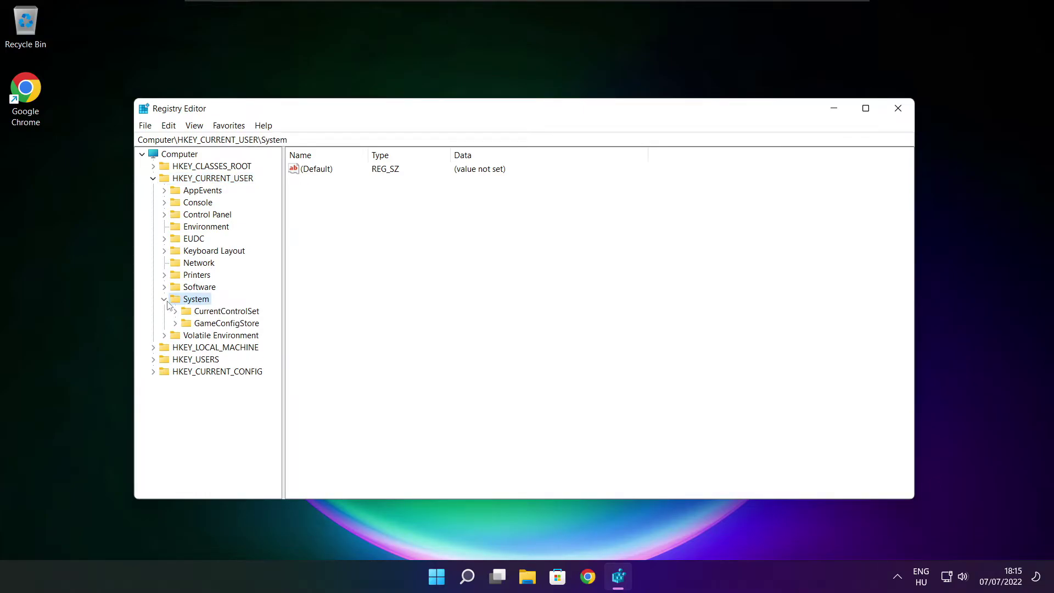
pyautogui.click(209, 327)
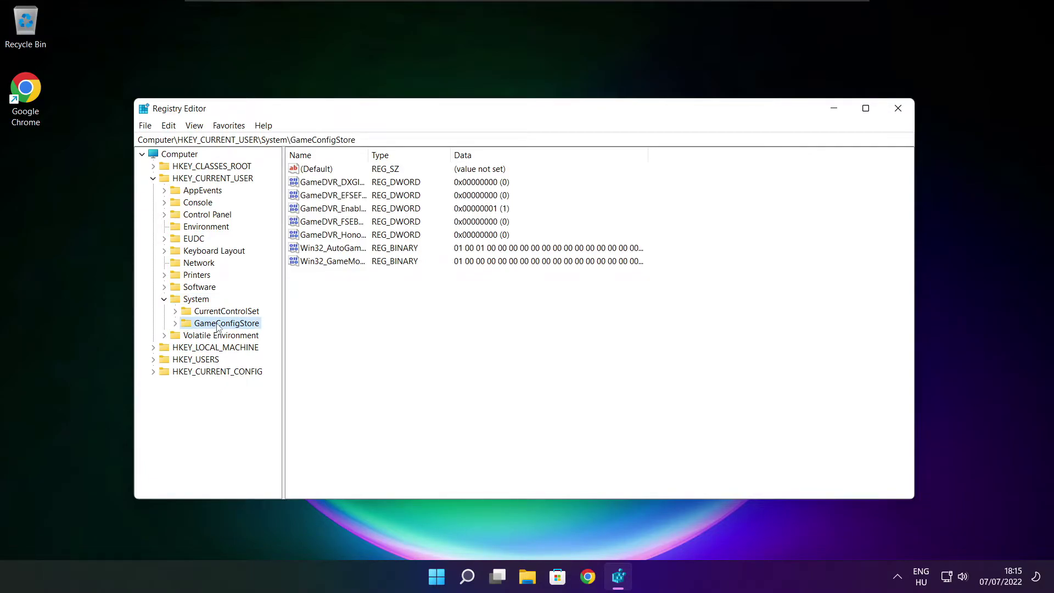
# Change the GameDVR_Enabled value data from 1 to 0
pyautogui.moveTo(368, 153); pyautogui.dragTo(464, 149)
pyautogui.click(341, 212)
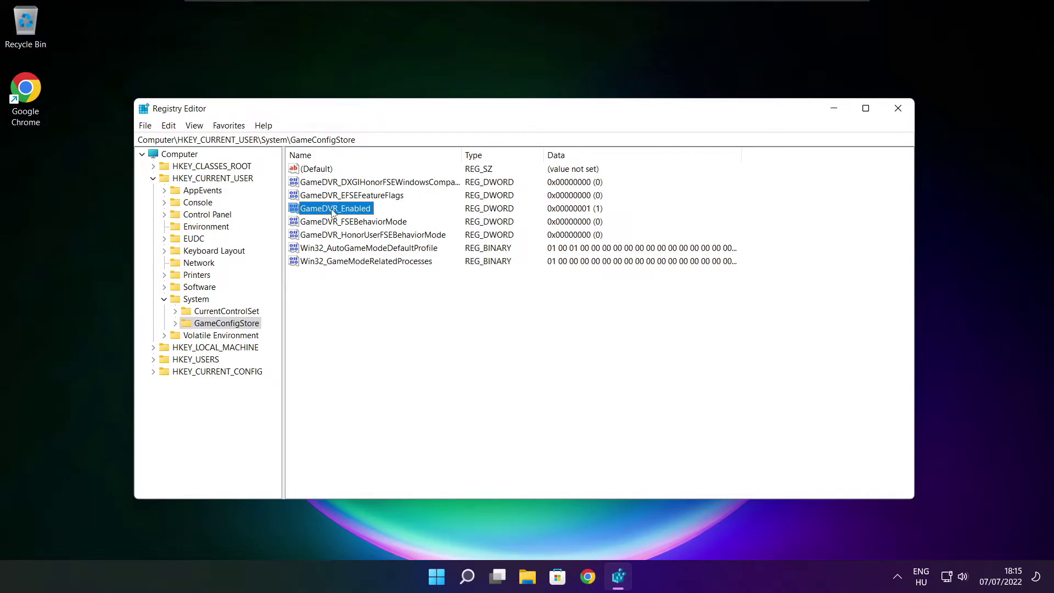
pyautogui.doubleClick(333, 214)
pyautogui.moveTo(307, 173); pyautogui.dragTo(551, 215)
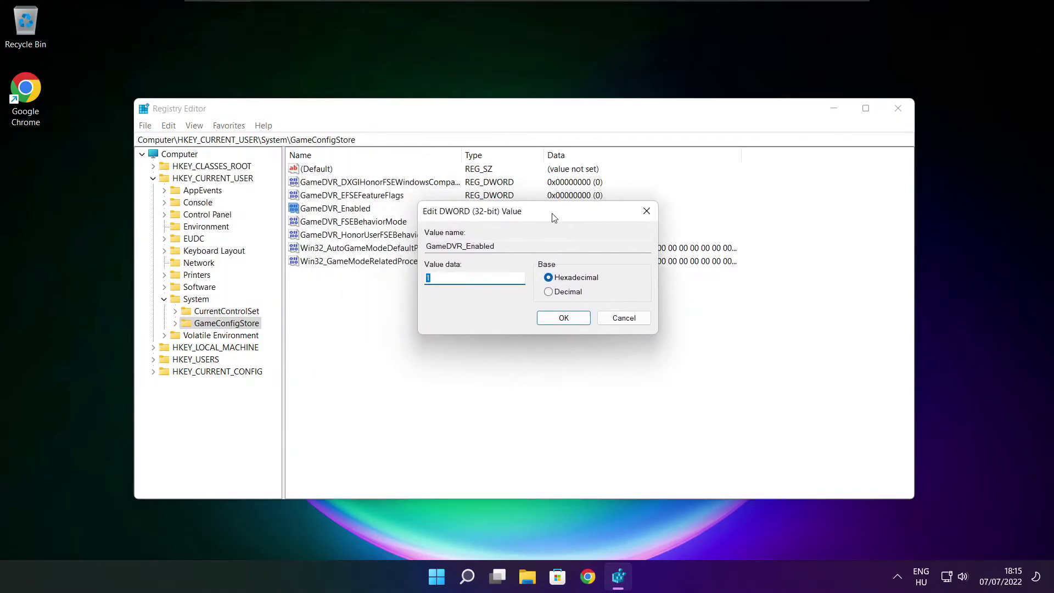
pyautogui.doubleClick(428, 279)
pyautogui.click(564, 321)
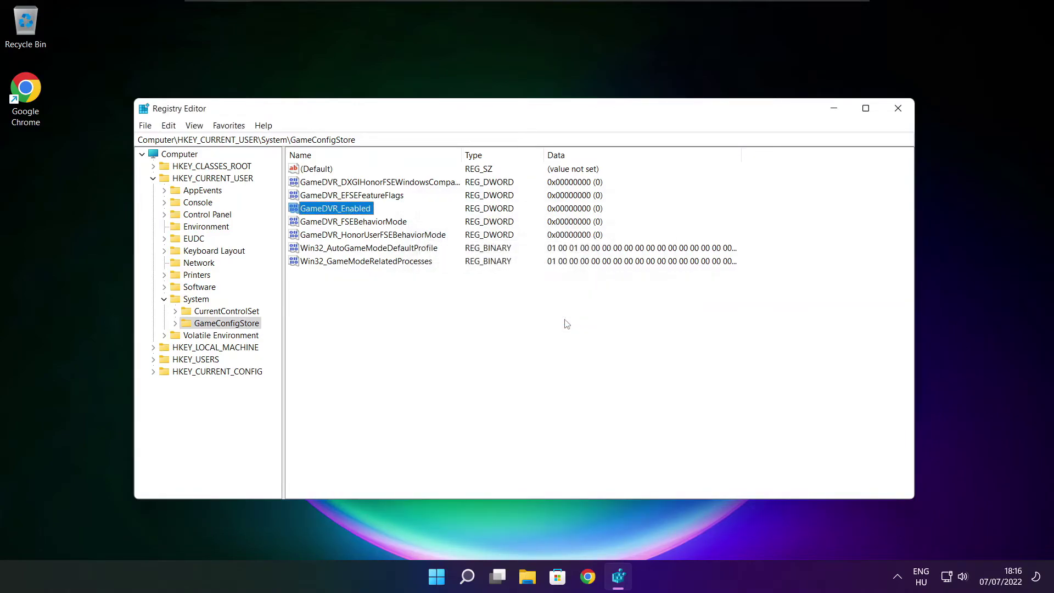
# Collapse HKEY_CURRENT_USER and expand HKEY_LOCAL_MACHINE\SOFTWARE\Microsoft
pyautogui.click(153, 178)
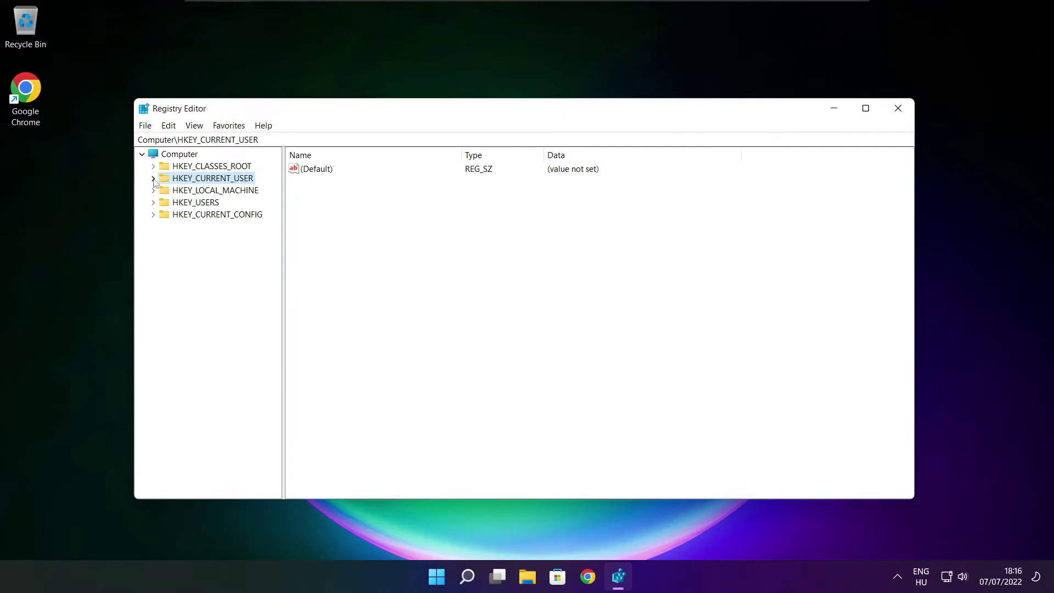
pyautogui.click(178, 193)
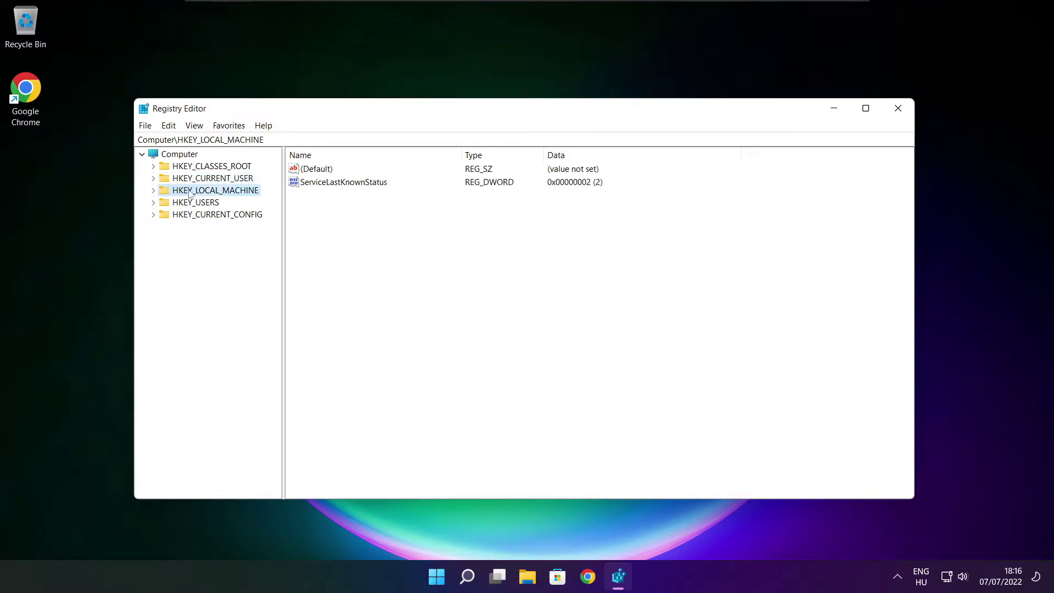
pyautogui.click(154, 190)
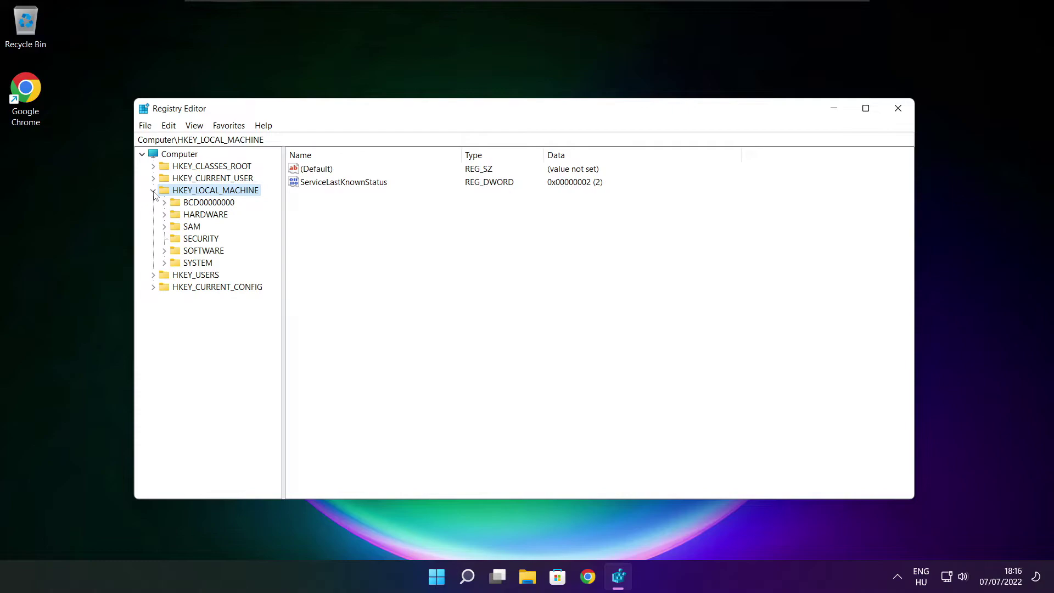
pyautogui.click(190, 253)
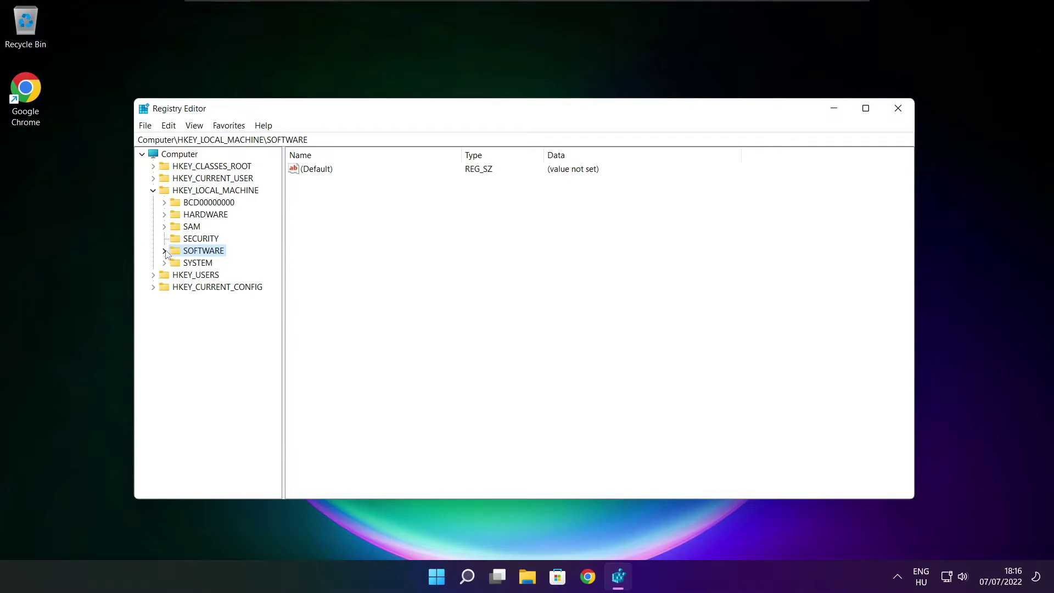
pyautogui.click(164, 251)
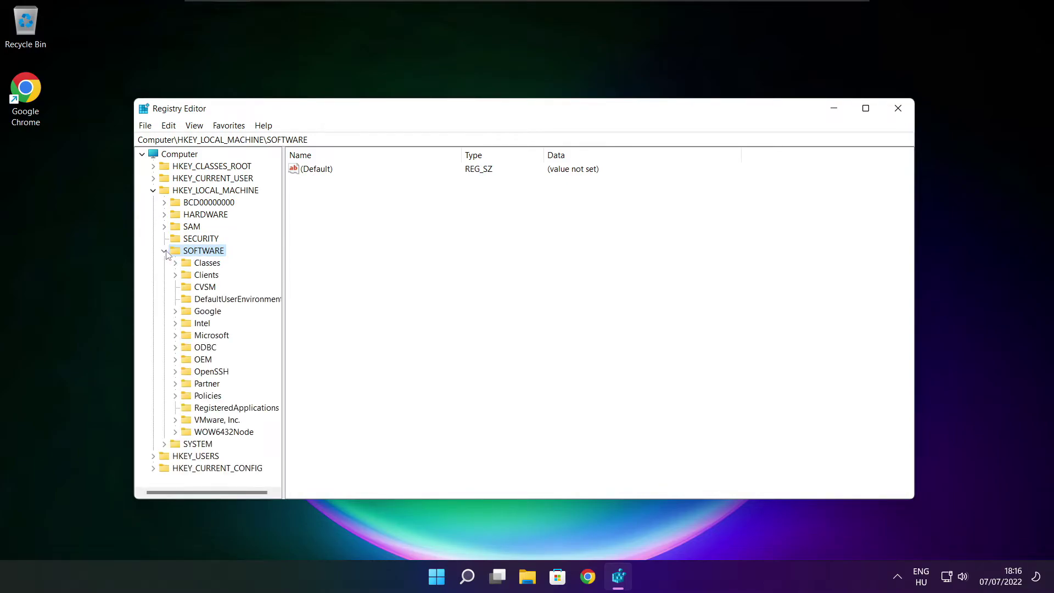
pyautogui.click(179, 339)
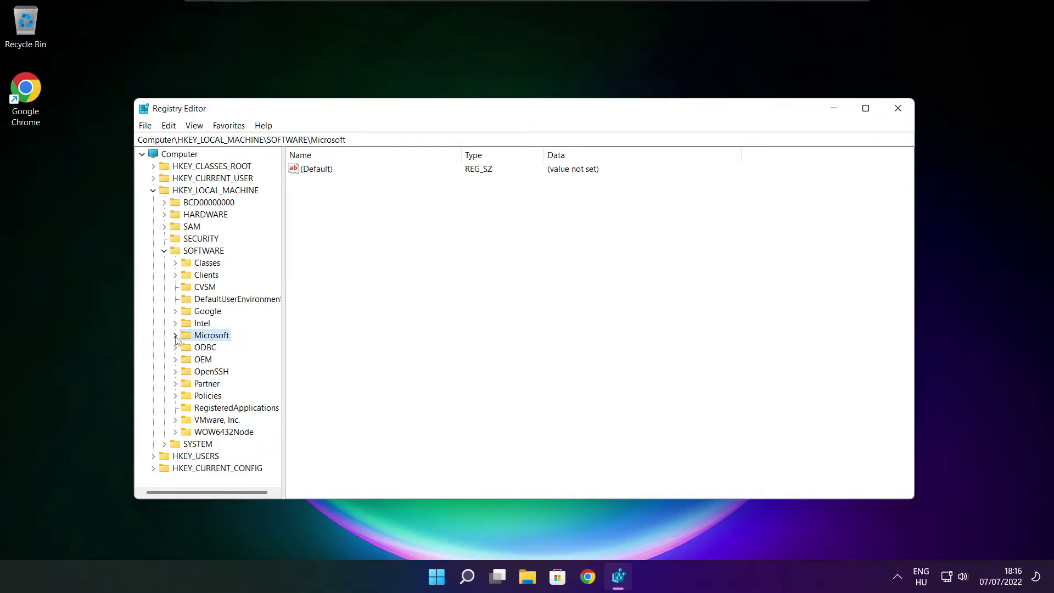
pyautogui.click(175, 336)
# Expand the PolicyManager key and its default subkey
pyautogui.scroll(-20, 214, 329)
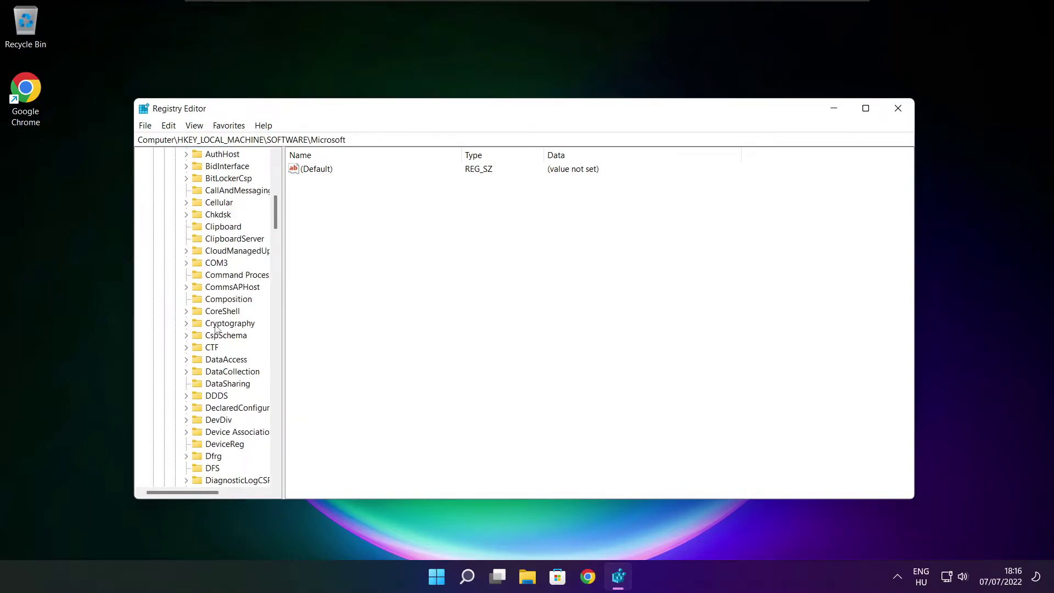
pyautogui.scroll(-20, 216, 328)
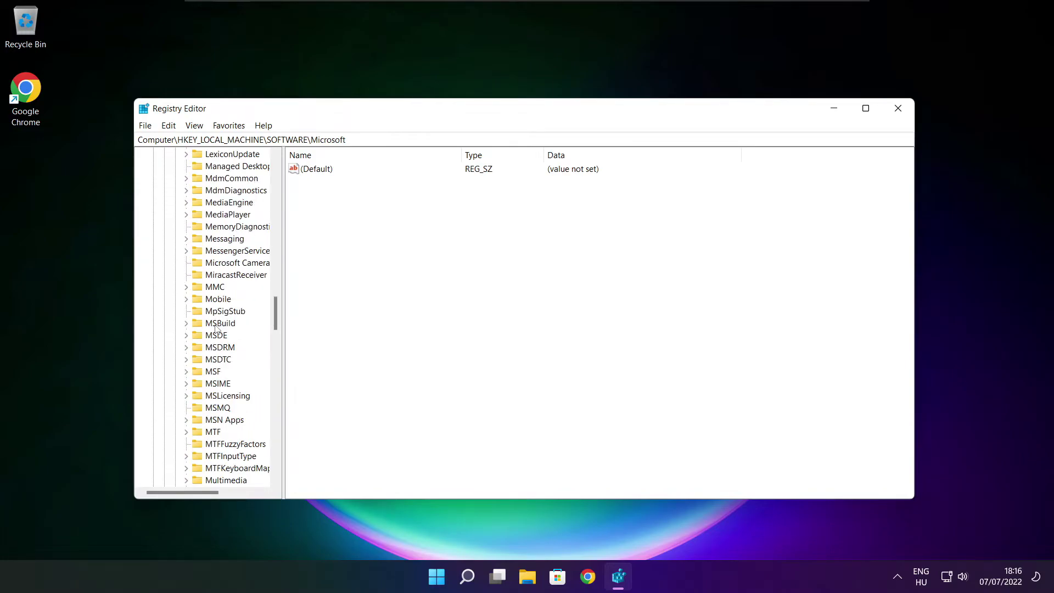
pyautogui.scroll(-1, 215, 329)
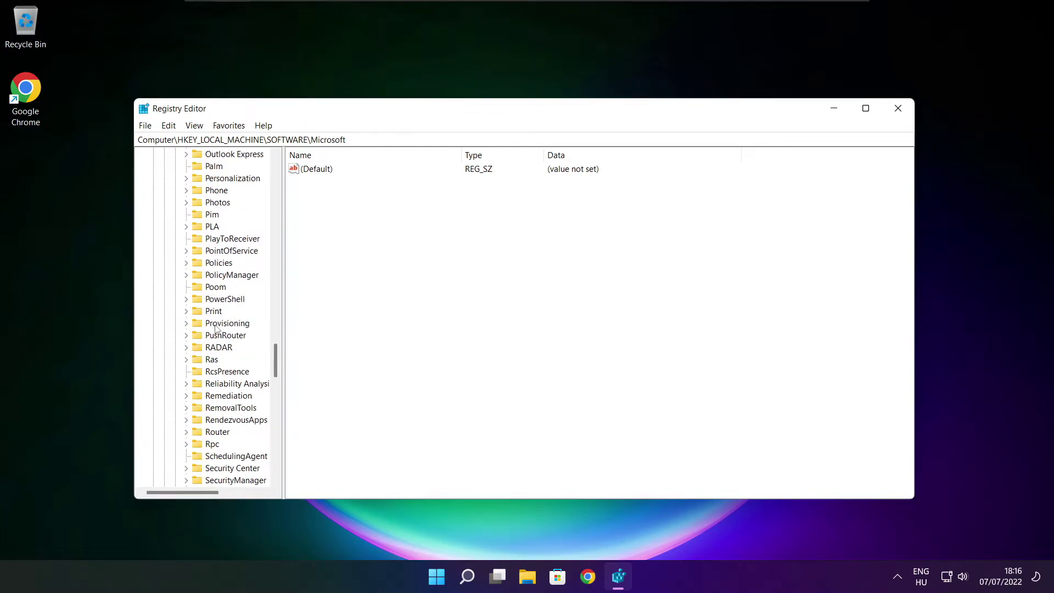
pyautogui.scroll(1, 217, 308)
pyautogui.click(219, 312)
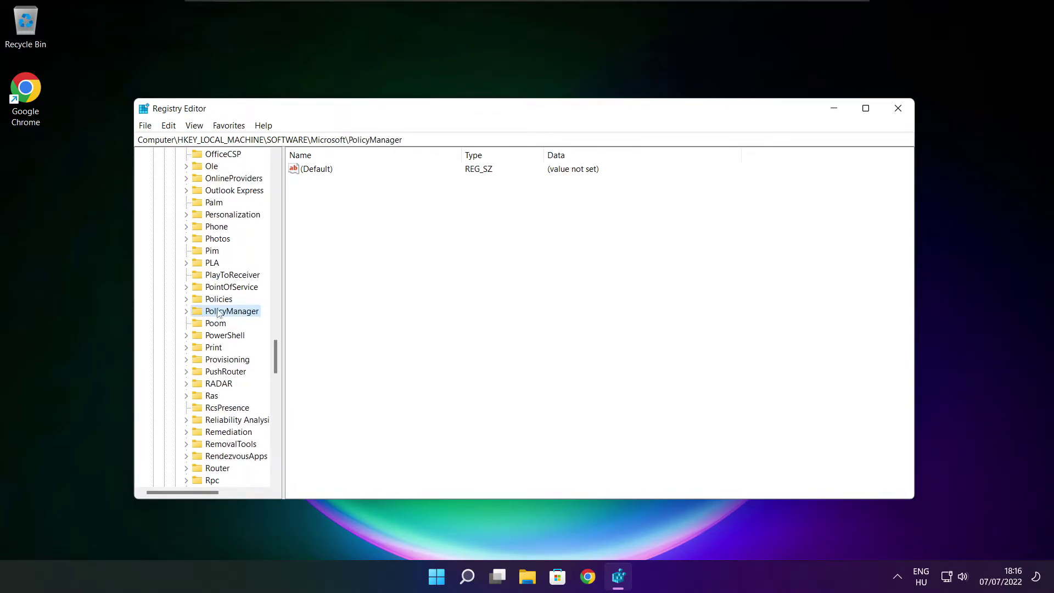
pyautogui.click(186, 312)
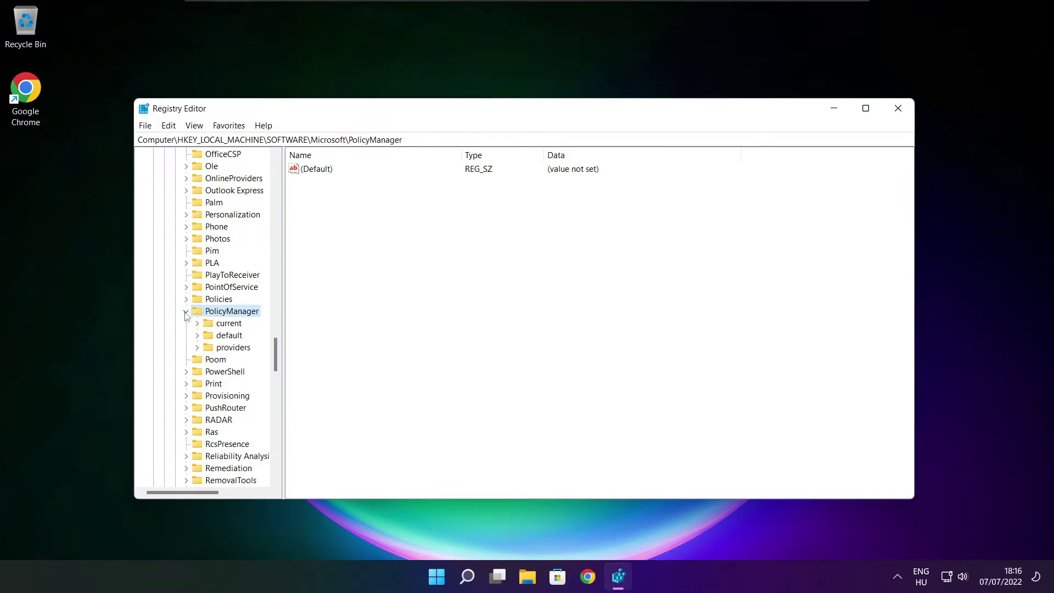
pyautogui.click(227, 337)
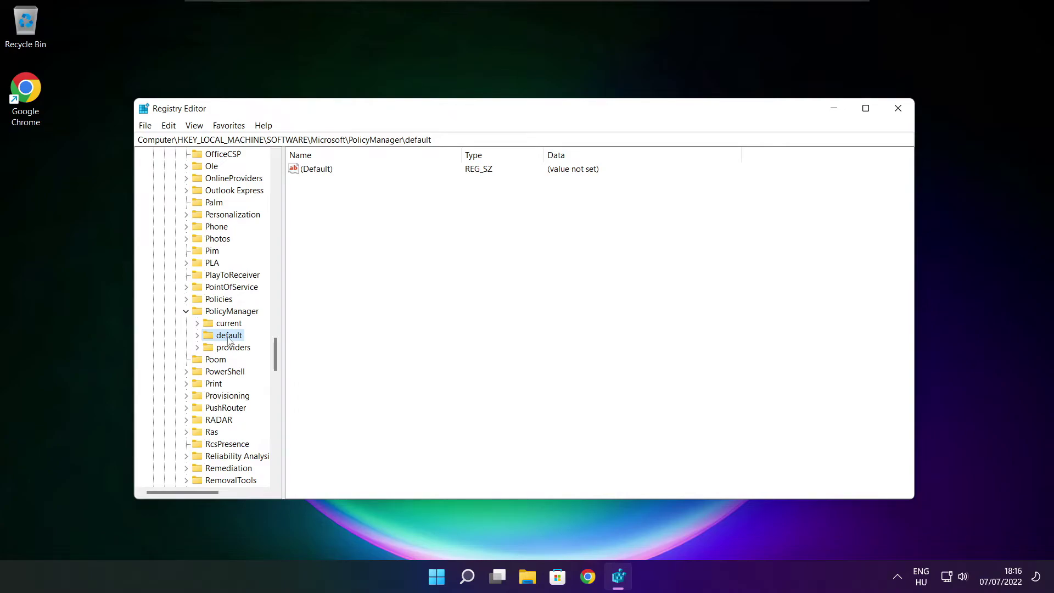
pyautogui.click(198, 336)
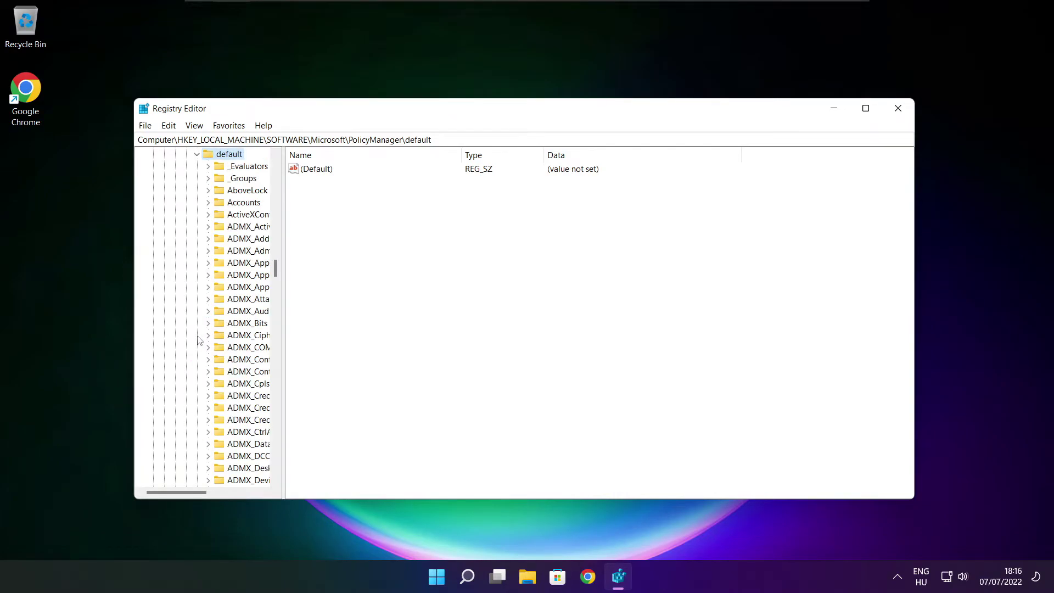
# Widen the key tree and expand ApplicationManagement to list AllowGameDVR
pyautogui.scroll(-20, 244, 244)
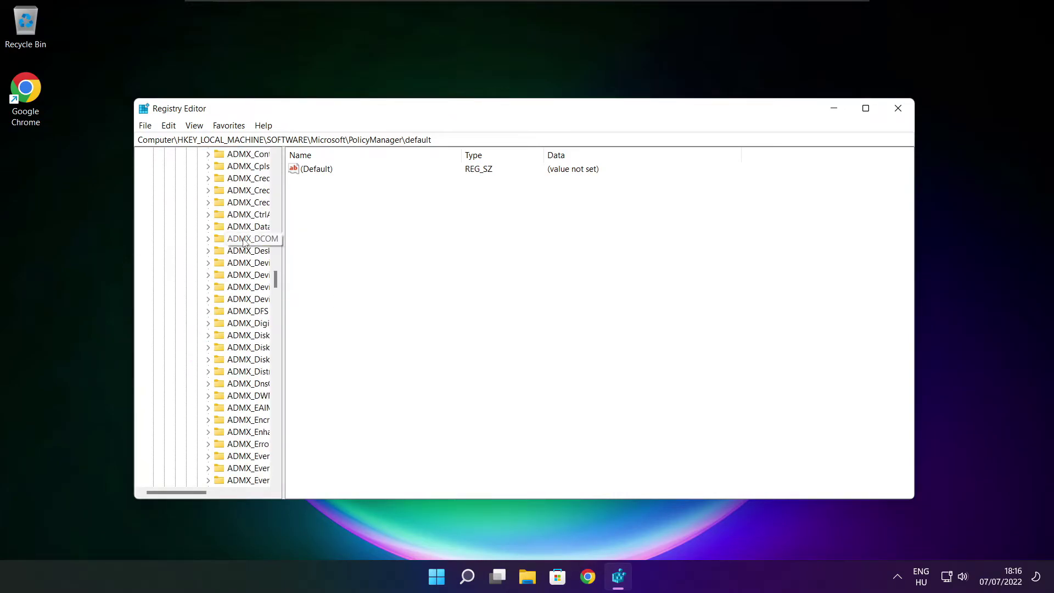
pyautogui.scroll(-15, 245, 242)
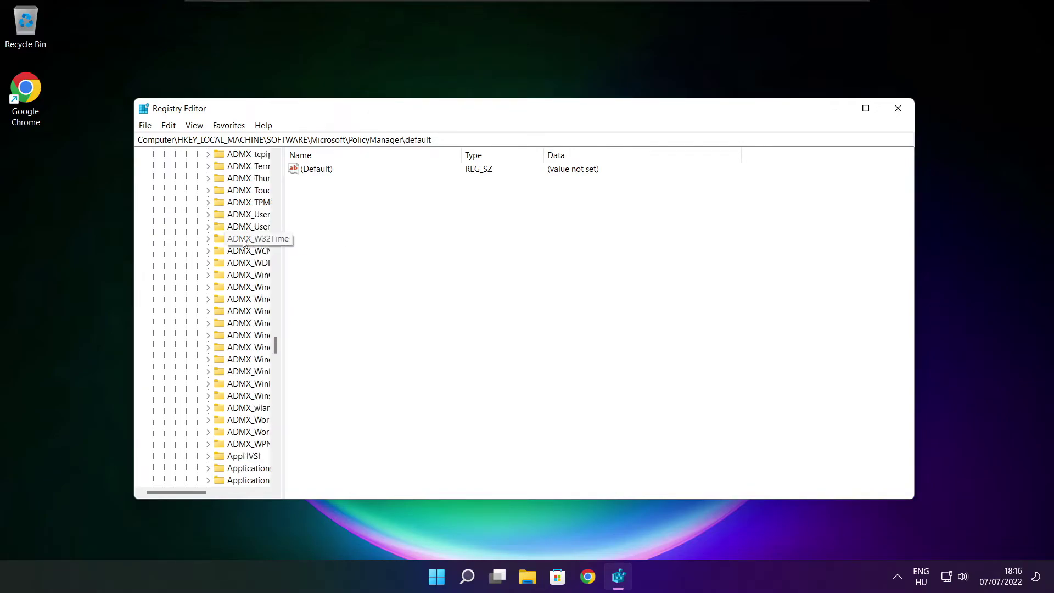
pyautogui.moveTo(282, 240); pyautogui.dragTo(349, 240)
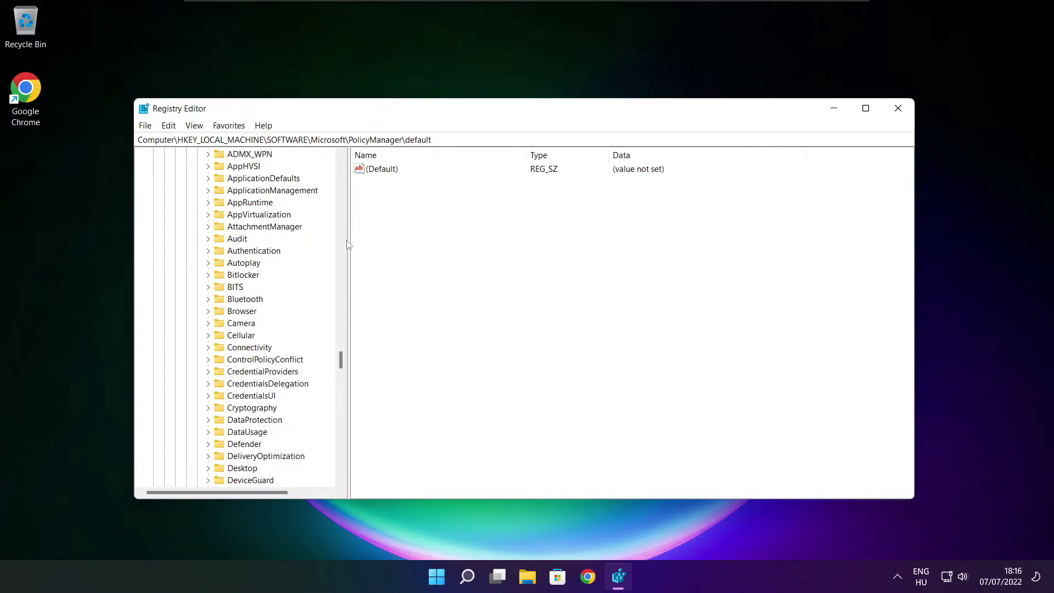
pyautogui.scroll(1, 317, 242)
pyautogui.click(263, 228)
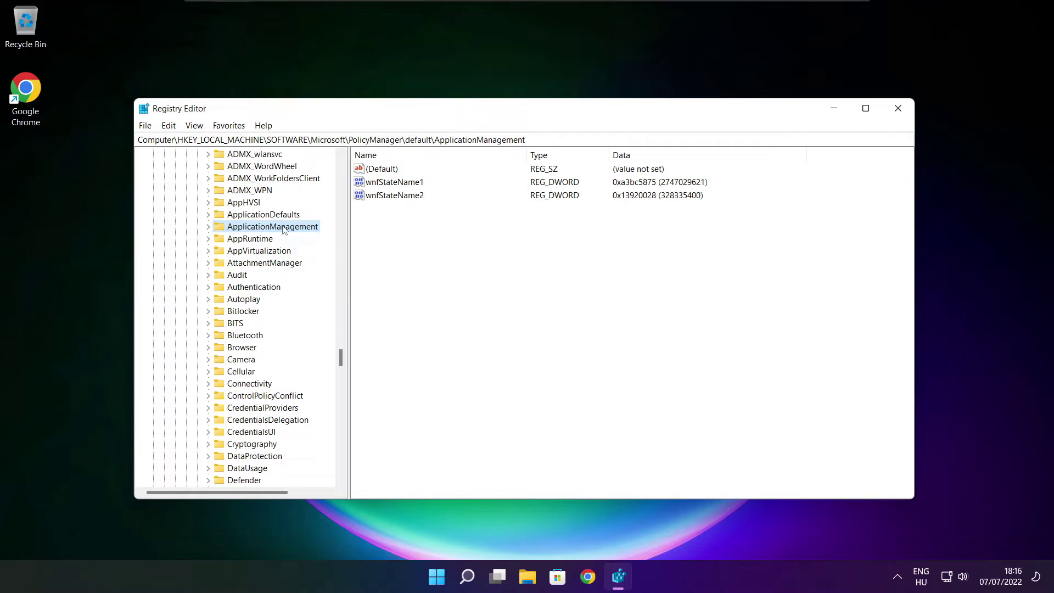
pyautogui.click(208, 227)
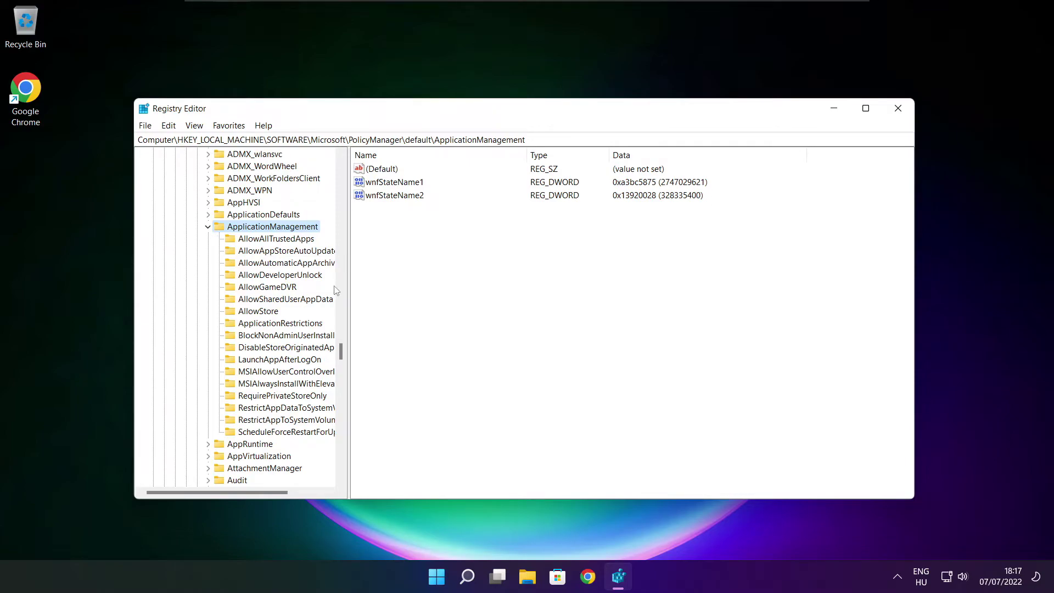
pyautogui.moveTo(349, 276); pyautogui.dragTo(360, 277)
# Change the AllowGameDVR key's 'value' DWORD data from 1 to 0
pyautogui.click(243, 289)
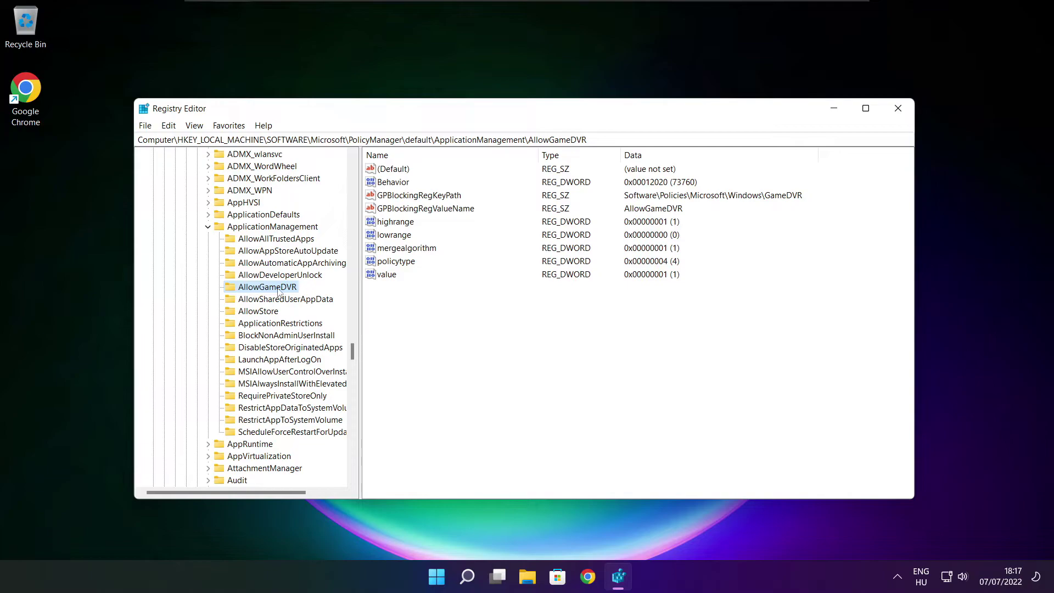
pyautogui.click(387, 275)
pyautogui.doubleClick(388, 274)
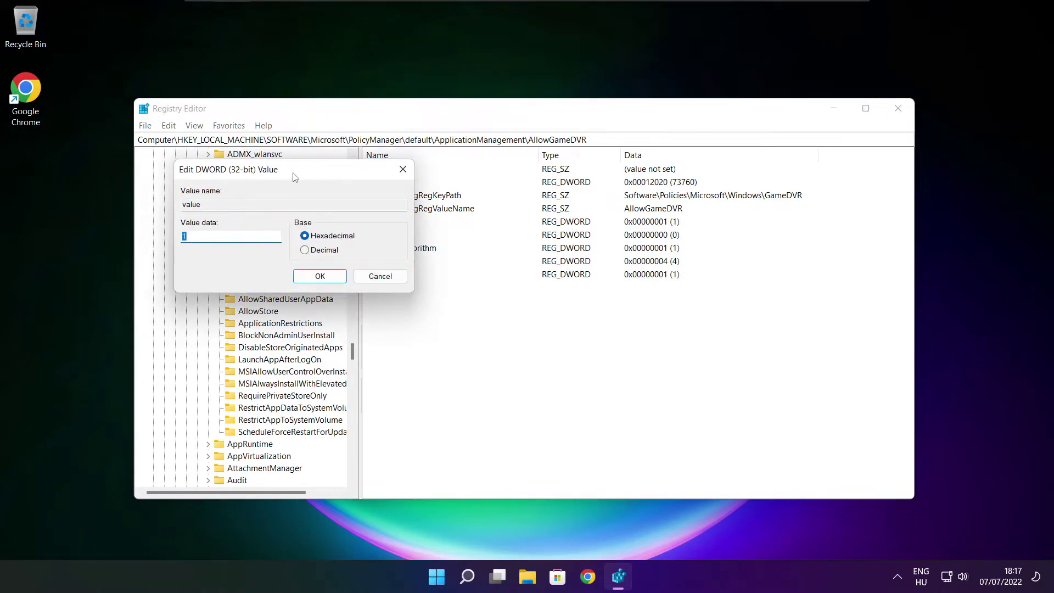
pyautogui.moveTo(263, 177); pyautogui.dragTo(535, 221)
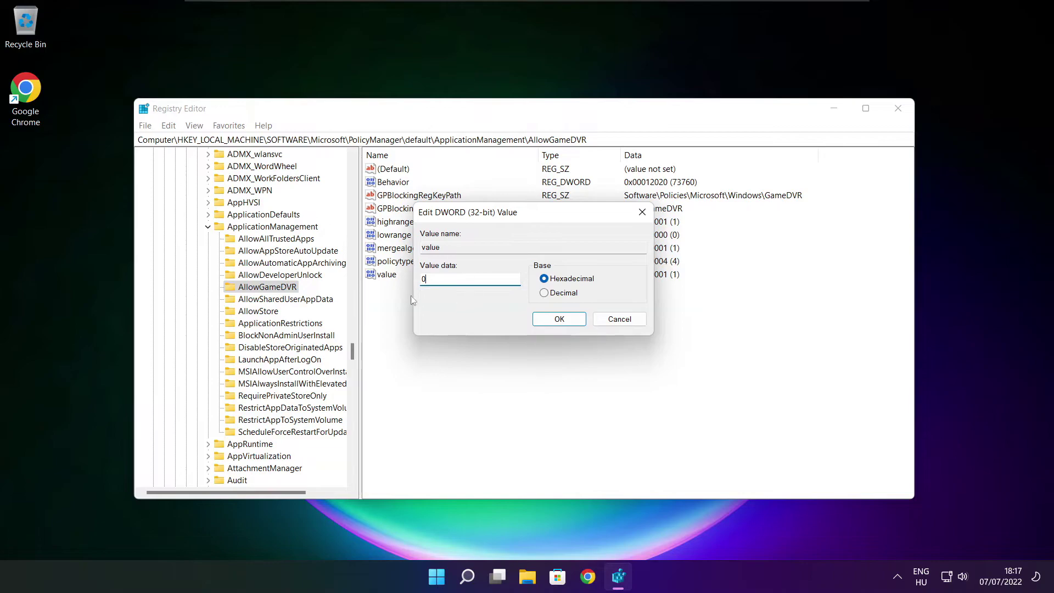
pyautogui.click(559, 319)
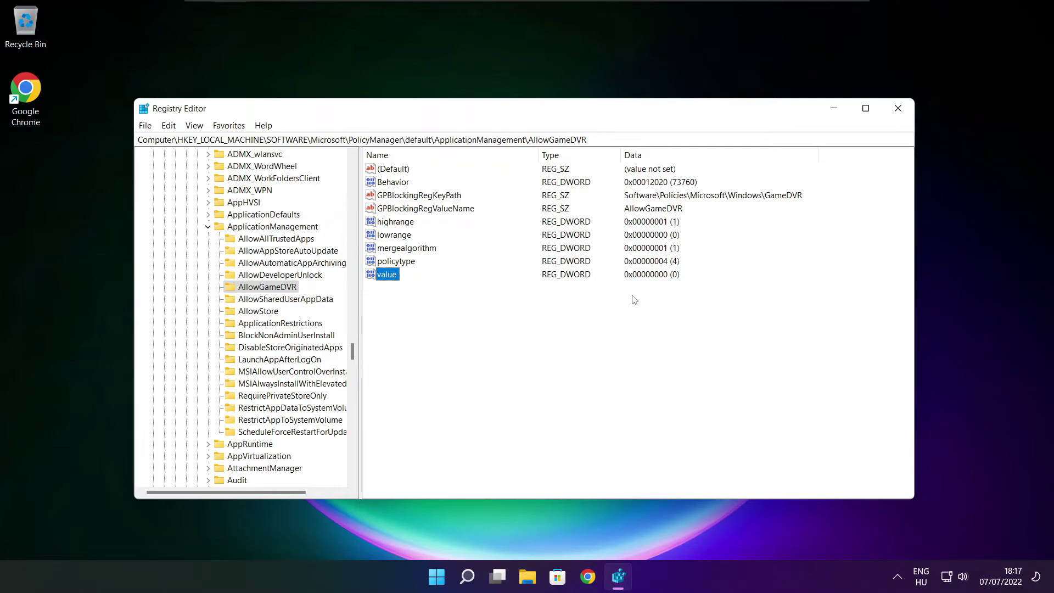
# Close Registry Editor and return to the DirectX download page in Chrome
pyautogui.click(898, 109)
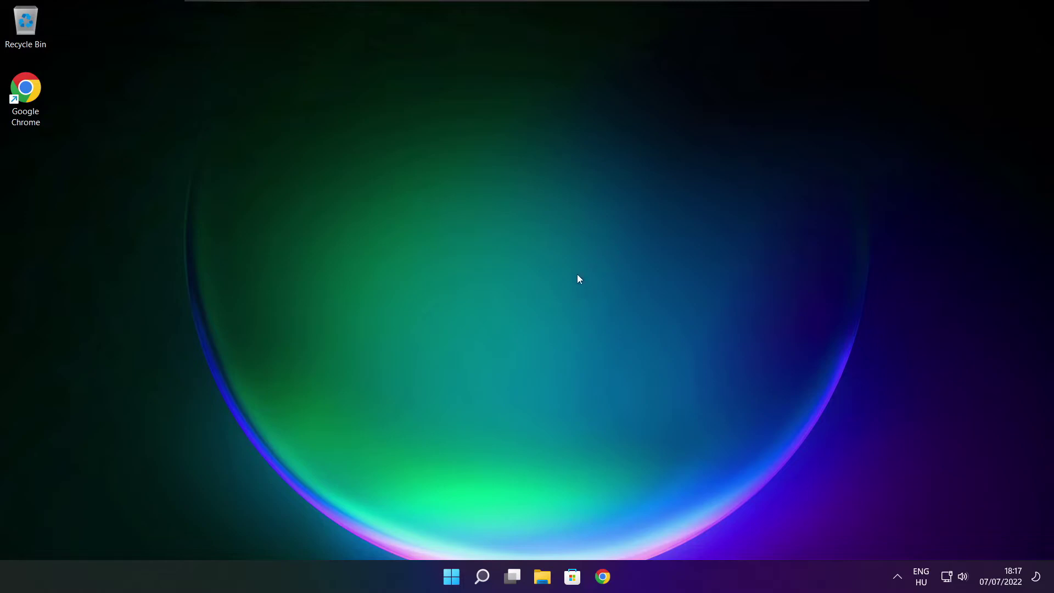
pyautogui.click(604, 580)
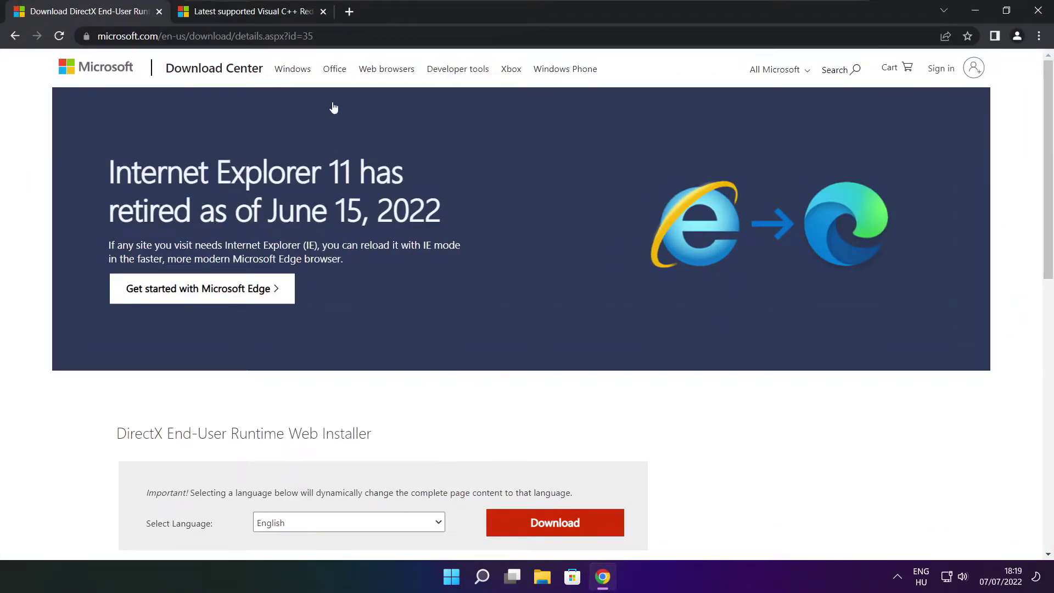
pyautogui.moveTo(314, 36); pyautogui.dragTo(98, 36)
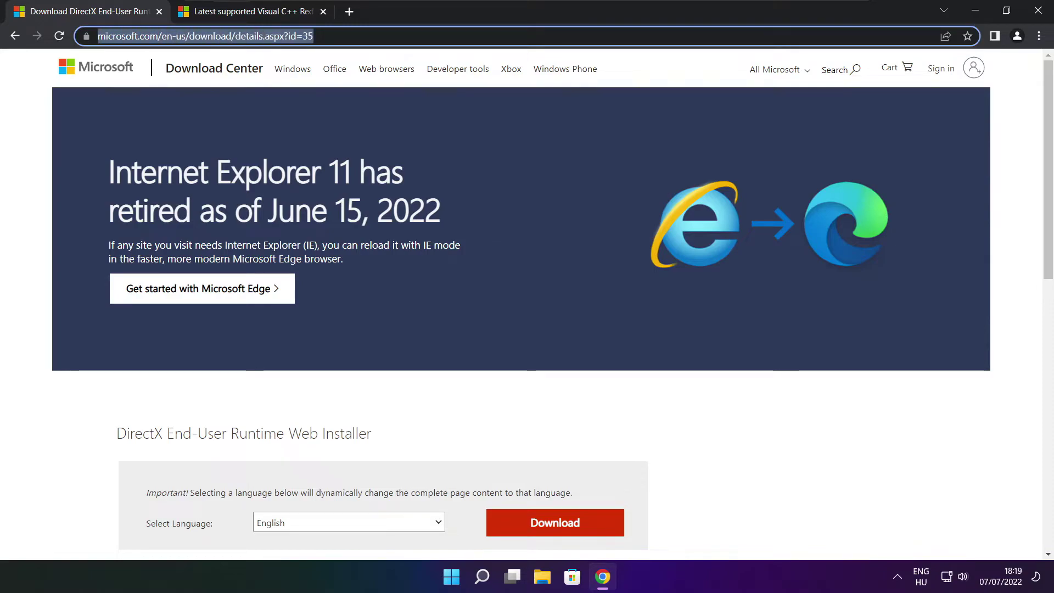
pyautogui.press('Right')
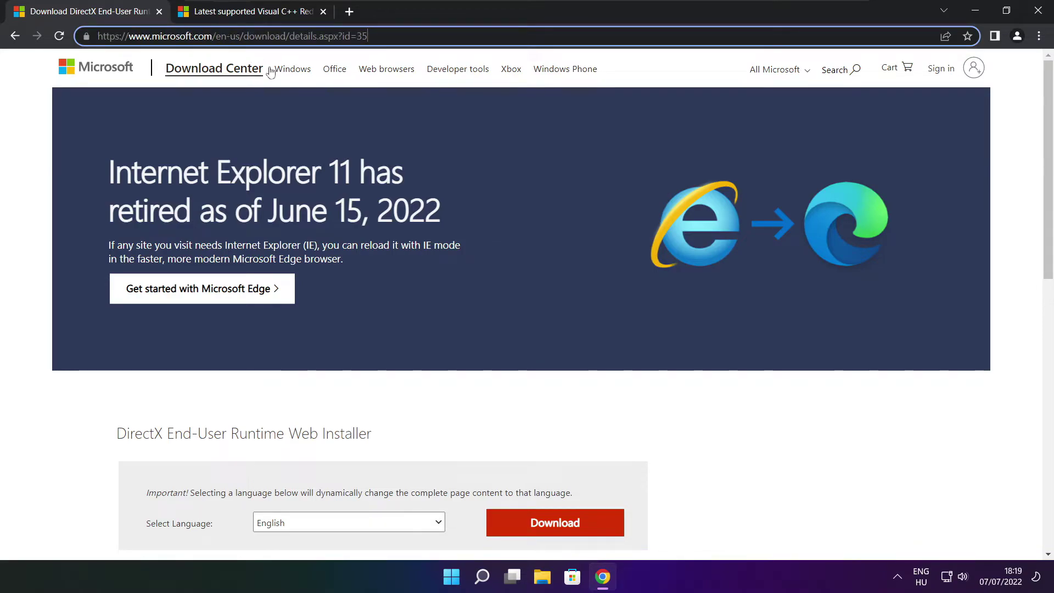
pyautogui.click(377, 395)
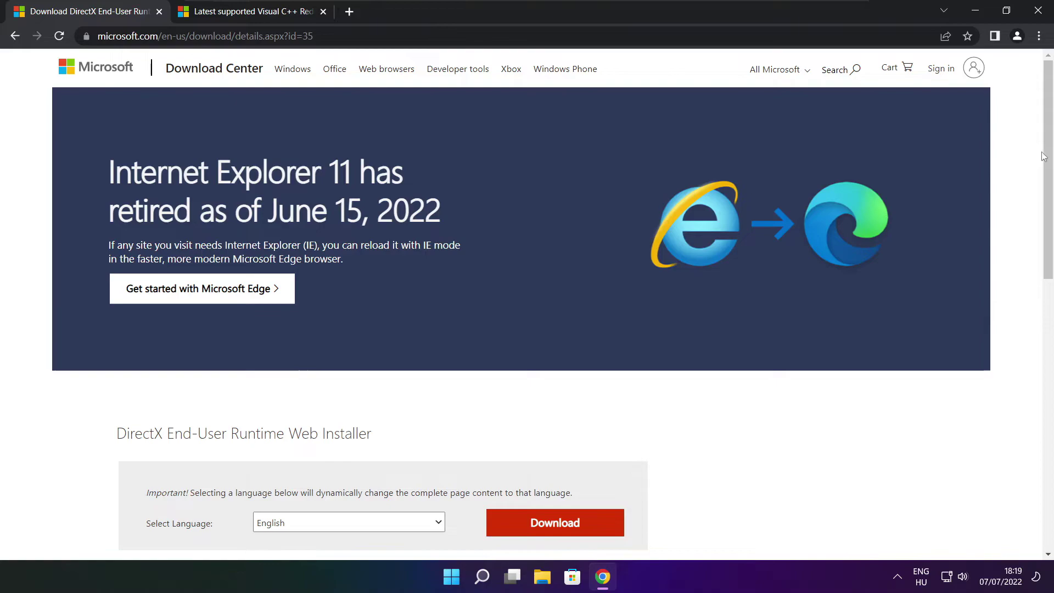
# Download the DirectX End-User Runtime Web Installer, dxwebsetup.exe
pyautogui.scroll(-4, 1044, 156)
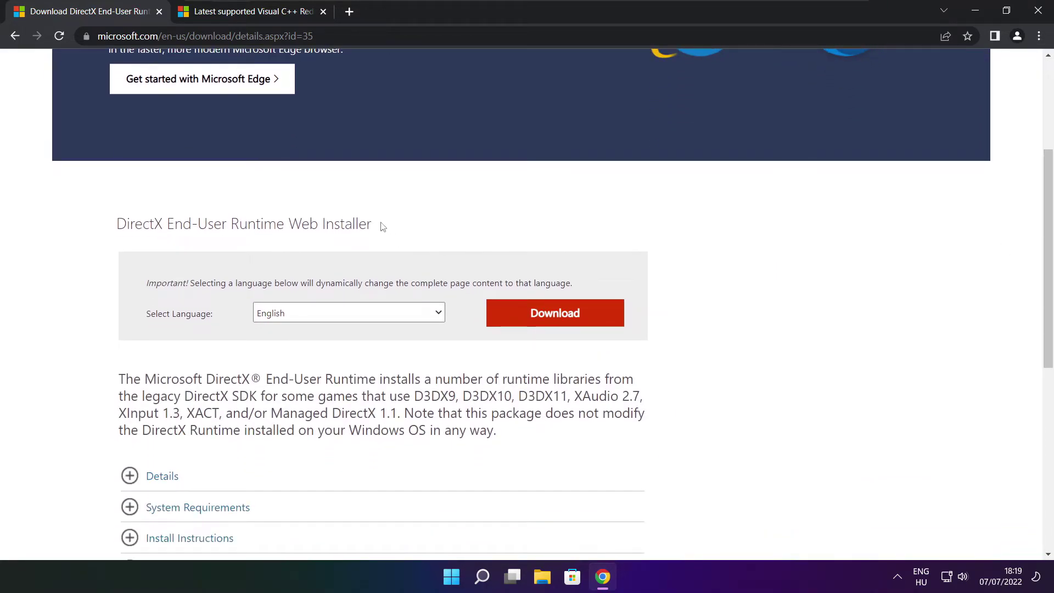
pyautogui.moveTo(383, 227); pyautogui.dragTo(430, 234)
pyautogui.click(560, 317)
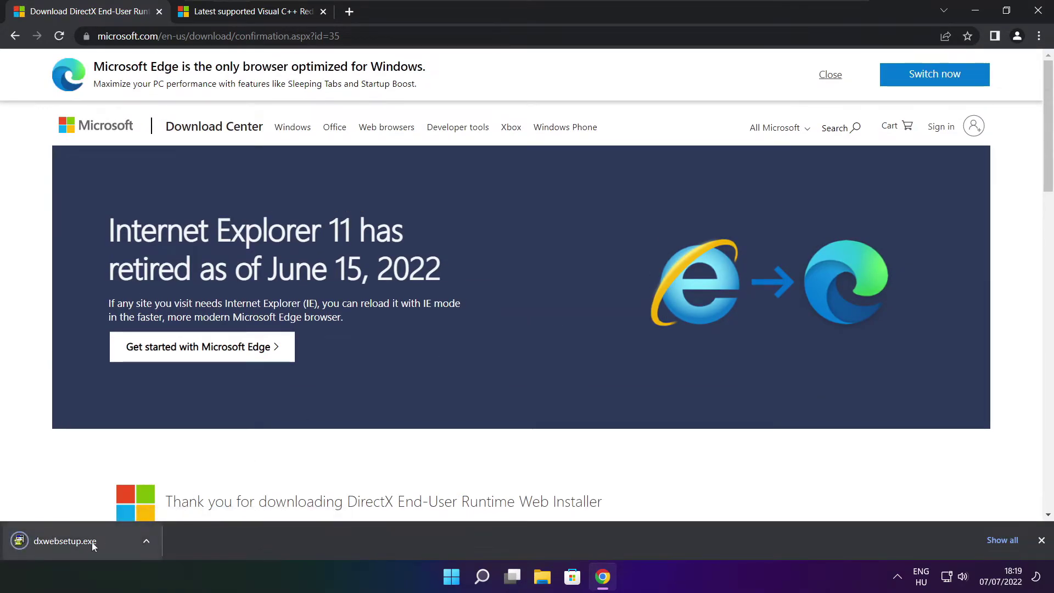
# Run dxwebsetup.exe and accept the DirectX license agreement
pyautogui.click(92, 542)
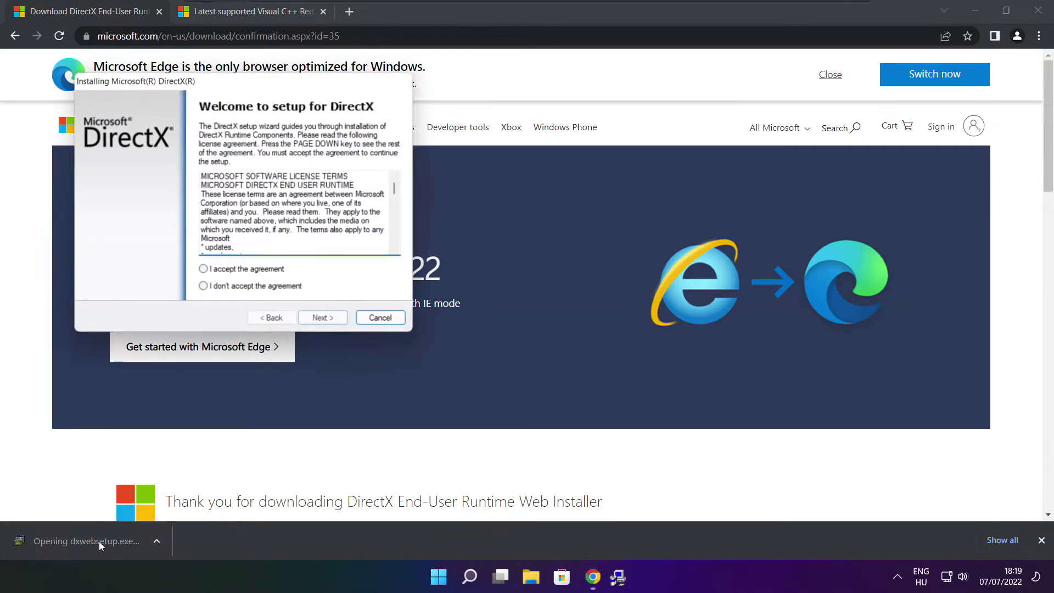
pyautogui.moveTo(227, 81); pyautogui.dragTo(503, 159)
pyautogui.click(678, 274)
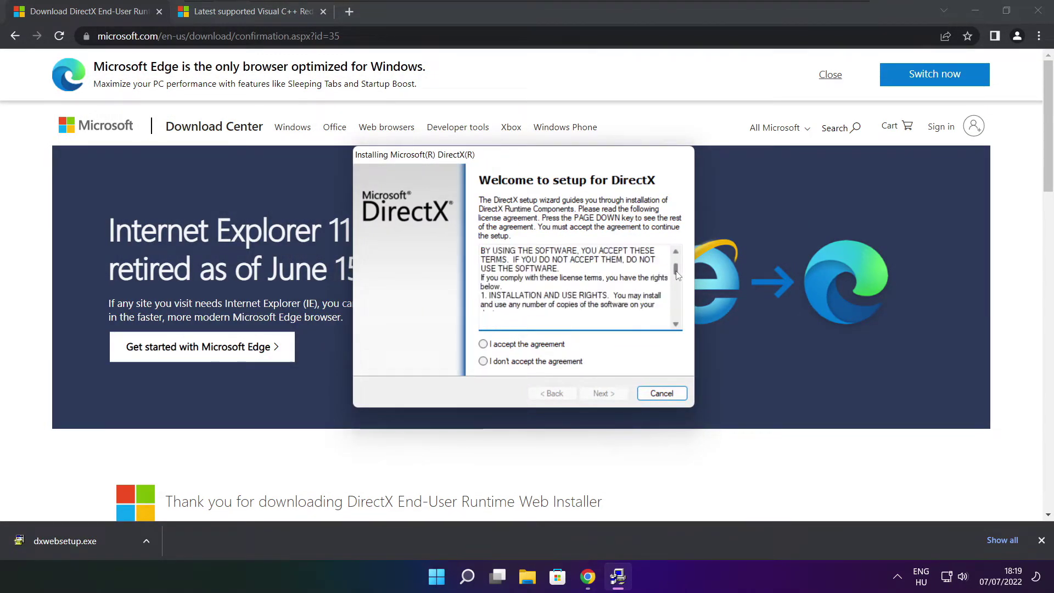
pyautogui.moveTo(677, 275); pyautogui.dragTo(673, 314)
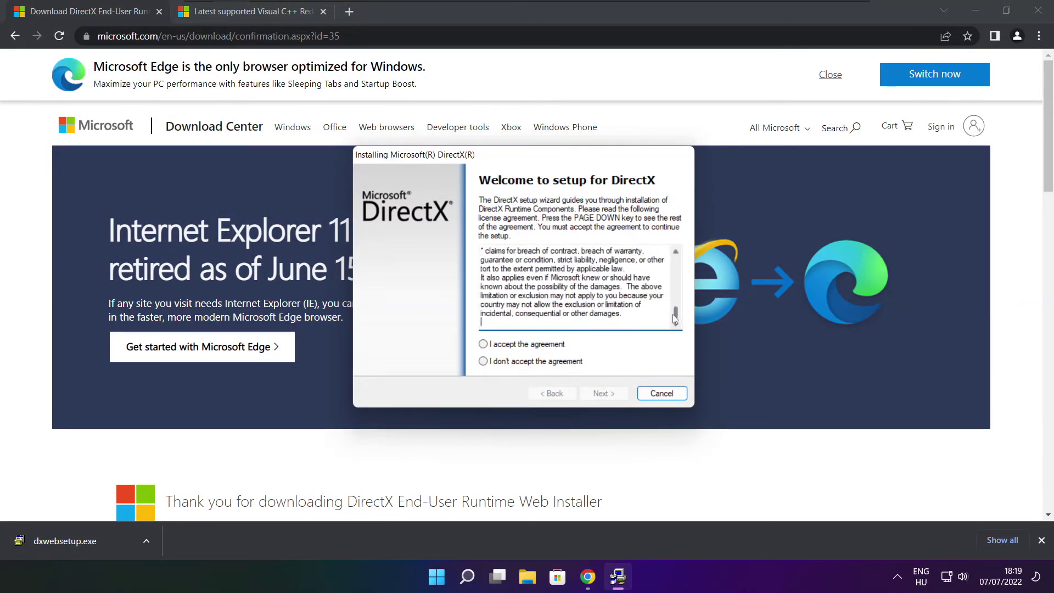
pyautogui.click(506, 346)
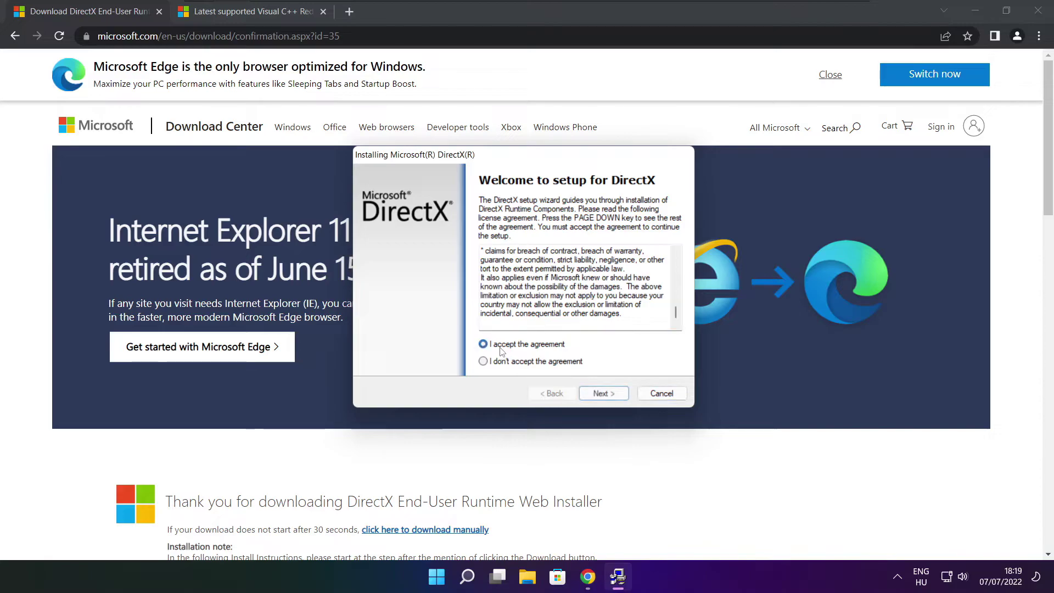
pyautogui.click(604, 394)
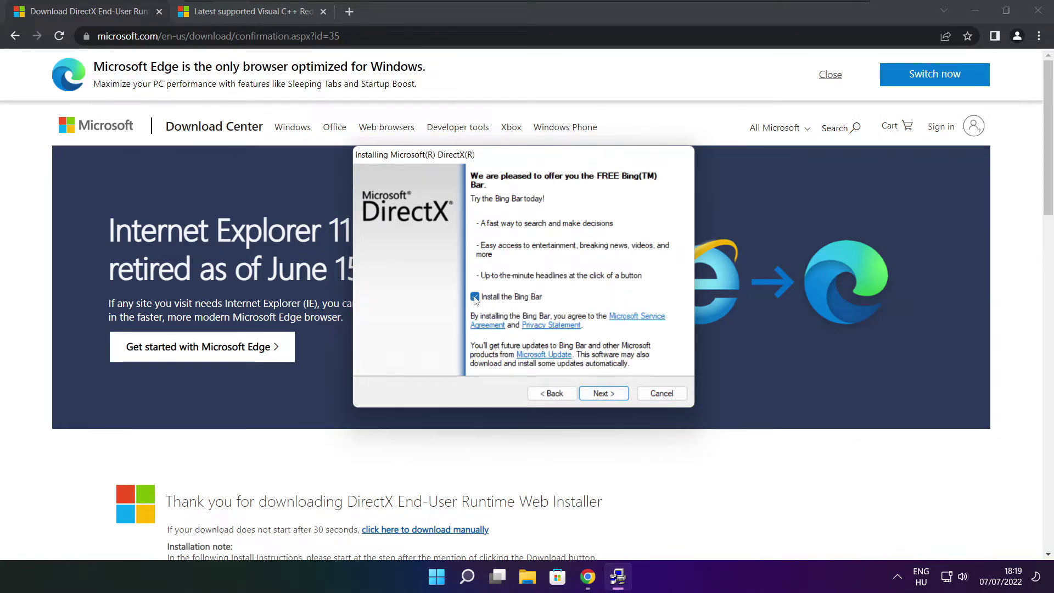
# Skip the Bing Bar, install the DirectX runtime components, and finish setup
pyautogui.click(475, 297)
pyautogui.click(608, 394)
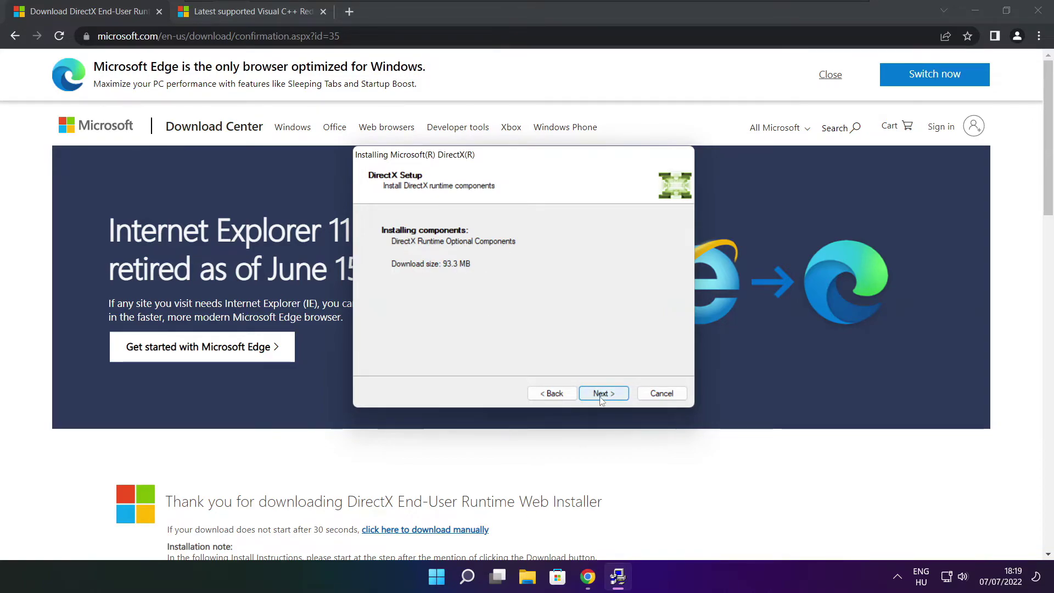
pyautogui.click(602, 393)
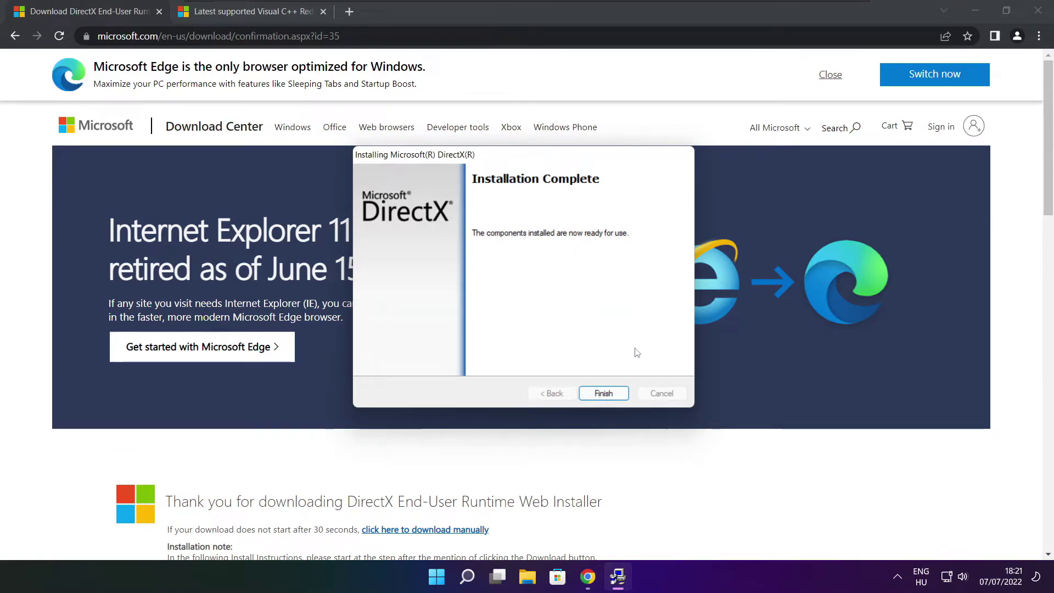
pyautogui.click(604, 394)
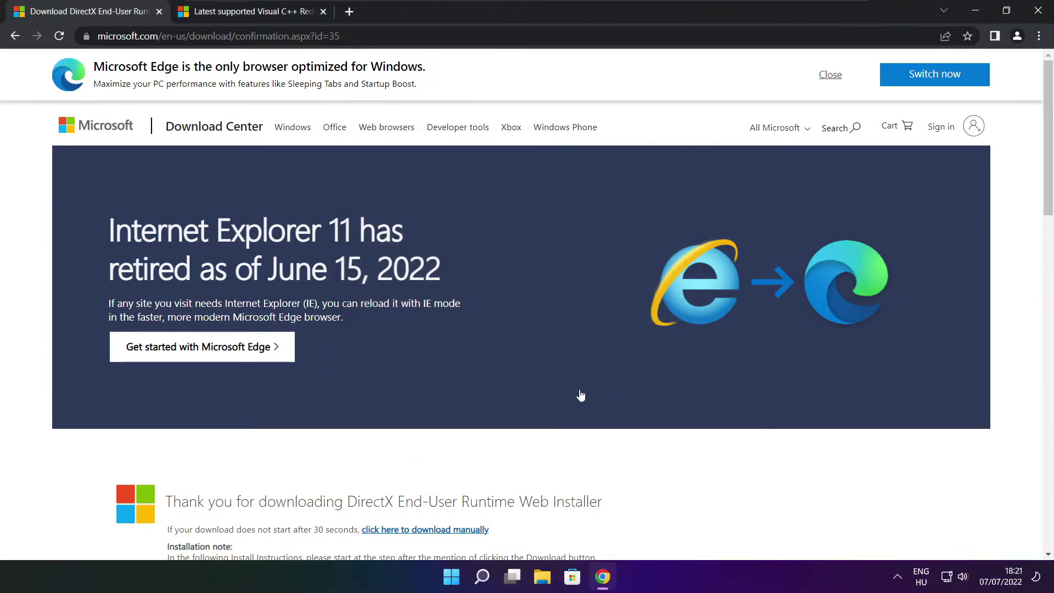
# Close the DirectX tab and scroll to the Visual Studio 2015-2022 redistributable table
pyautogui.click(159, 15)
pyautogui.moveTo(456, 35)
pyautogui.mouseDown()
pyautogui.moveTo(98, 36)
pyautogui.moveTo(455, 36)
pyautogui.mouseUp()
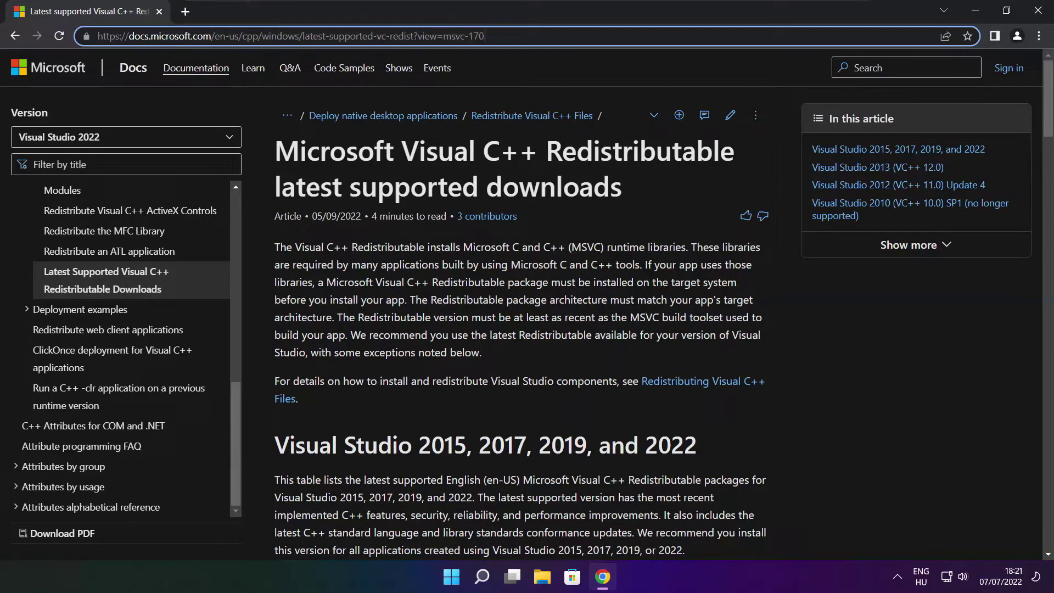
pyautogui.click(522, 69)
pyautogui.scroll(-1, 1048, 118)
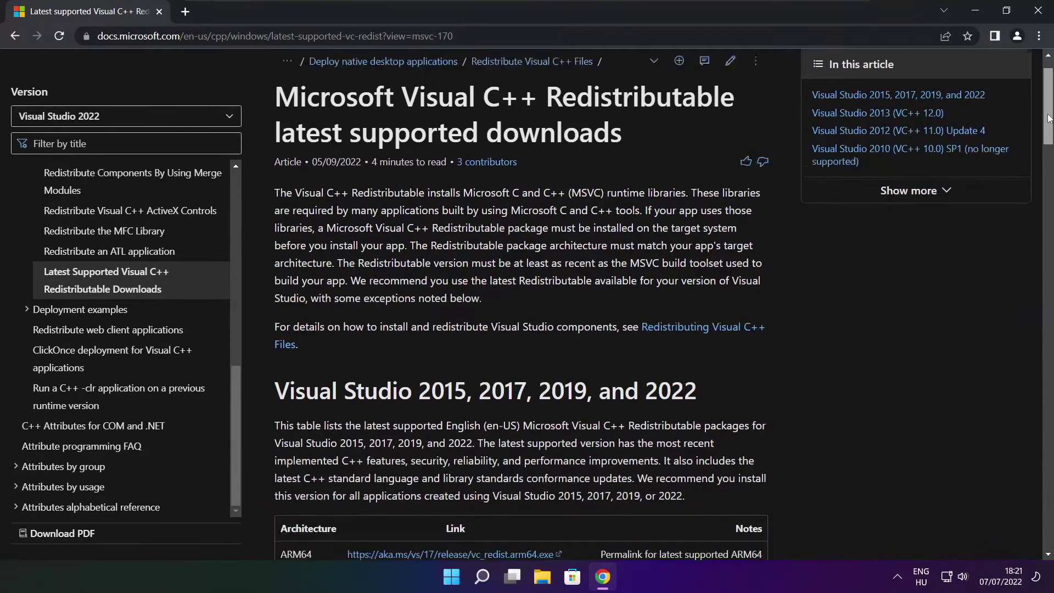
pyautogui.scroll(-5, 1049, 118)
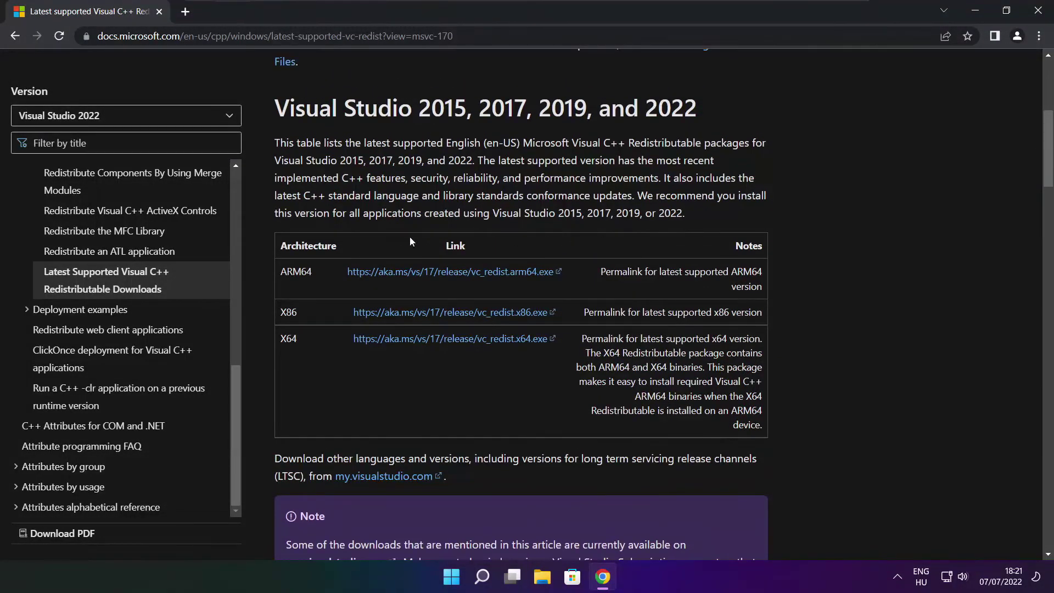
pyautogui.moveTo(279, 271); pyautogui.dragTo(700, 374)
pyautogui.click(700, 375)
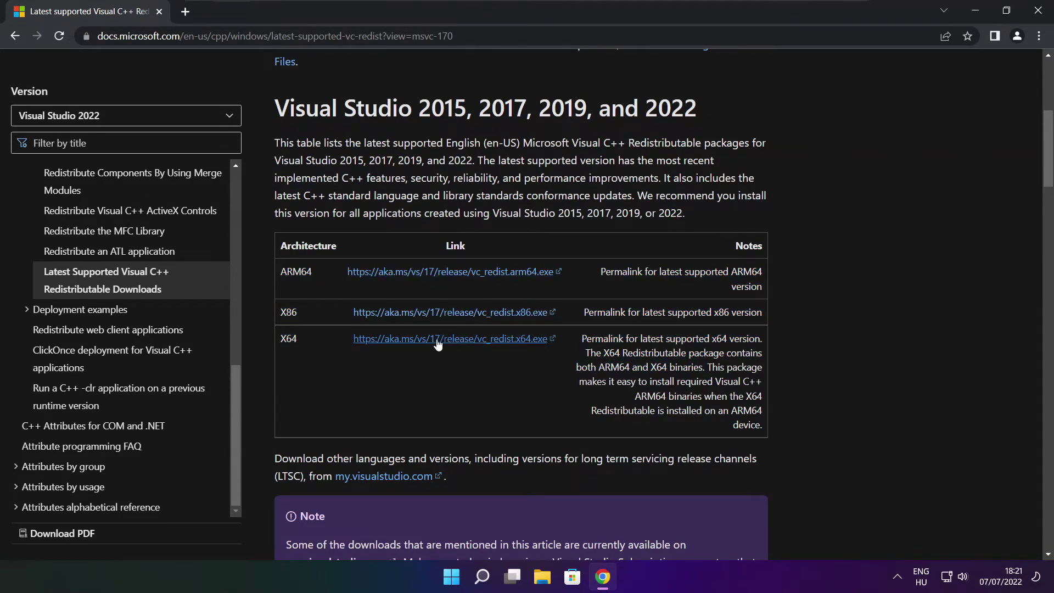
# Download the ARM64, X86 and X64 redistributable installers
pyautogui.click(438, 275)
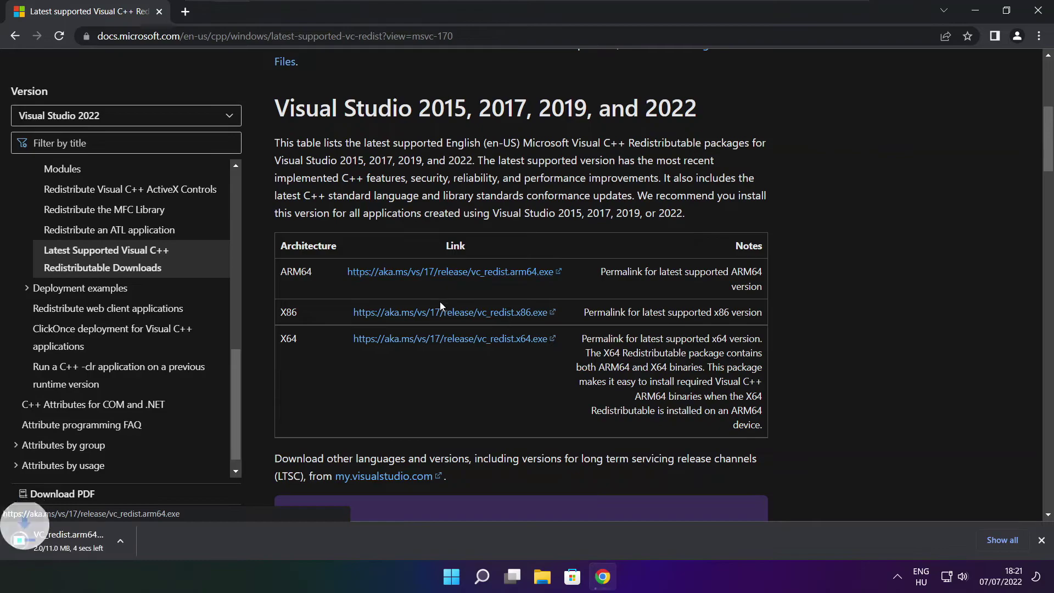
pyautogui.click(434, 319)
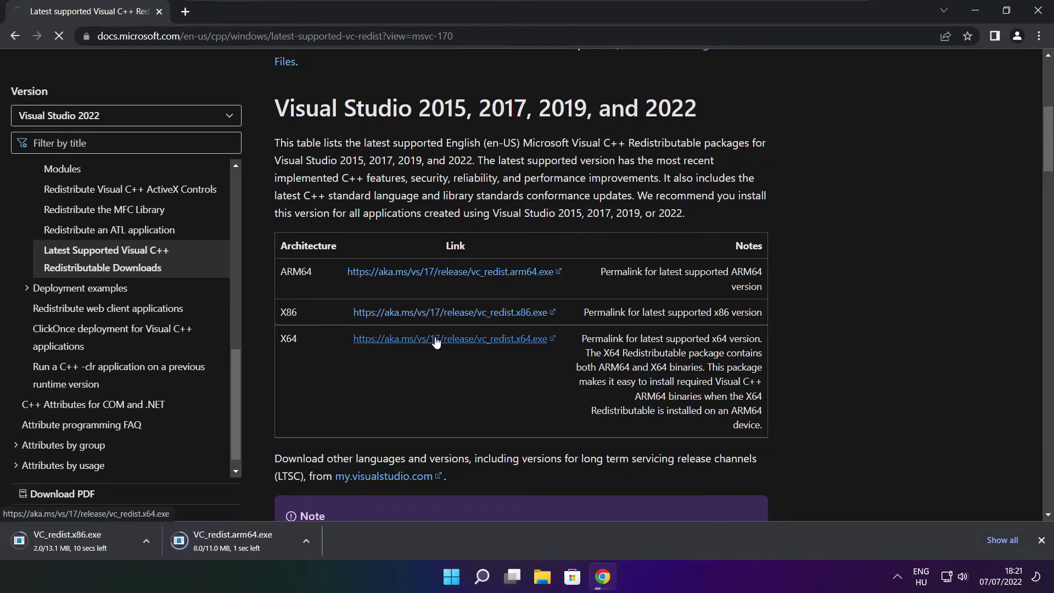
pyautogui.click(435, 340)
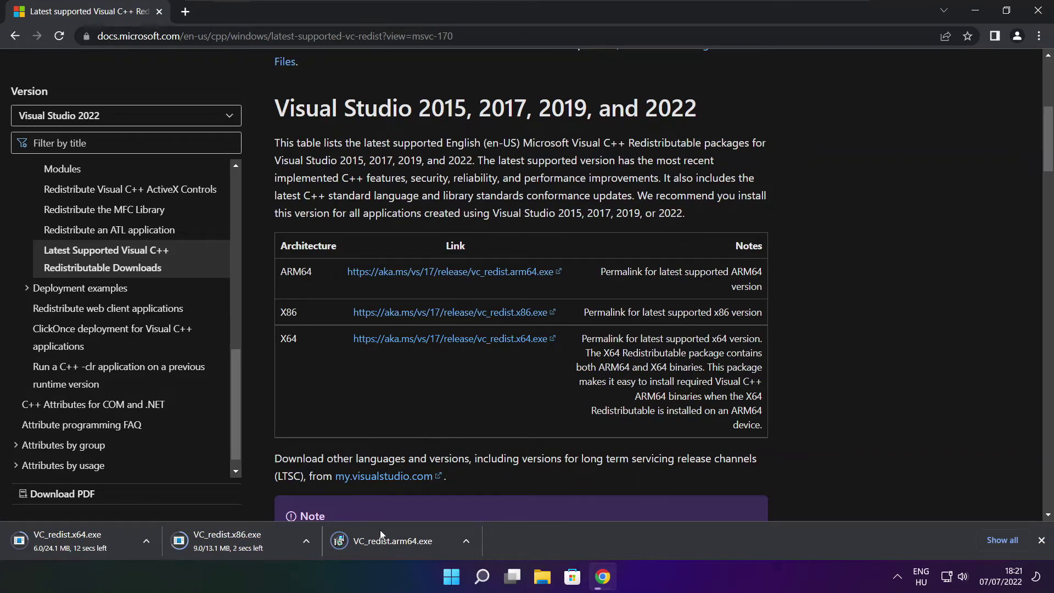
# Try installing the ARM64 redistributable, then dismiss the failed setup
pyautogui.click(400, 543)
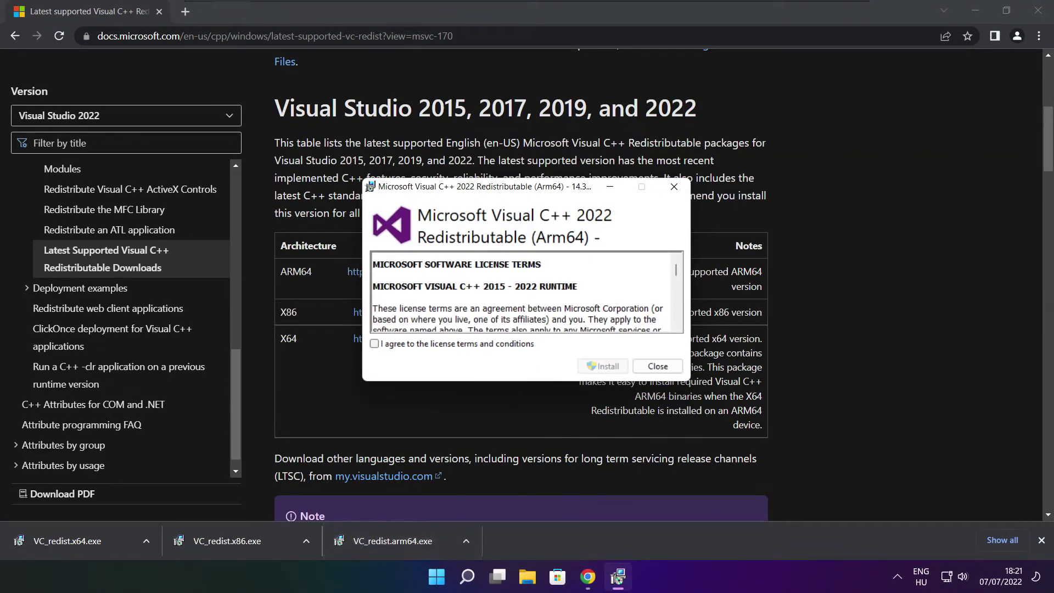
pyautogui.moveTo(677, 273); pyautogui.dragTo(677, 327)
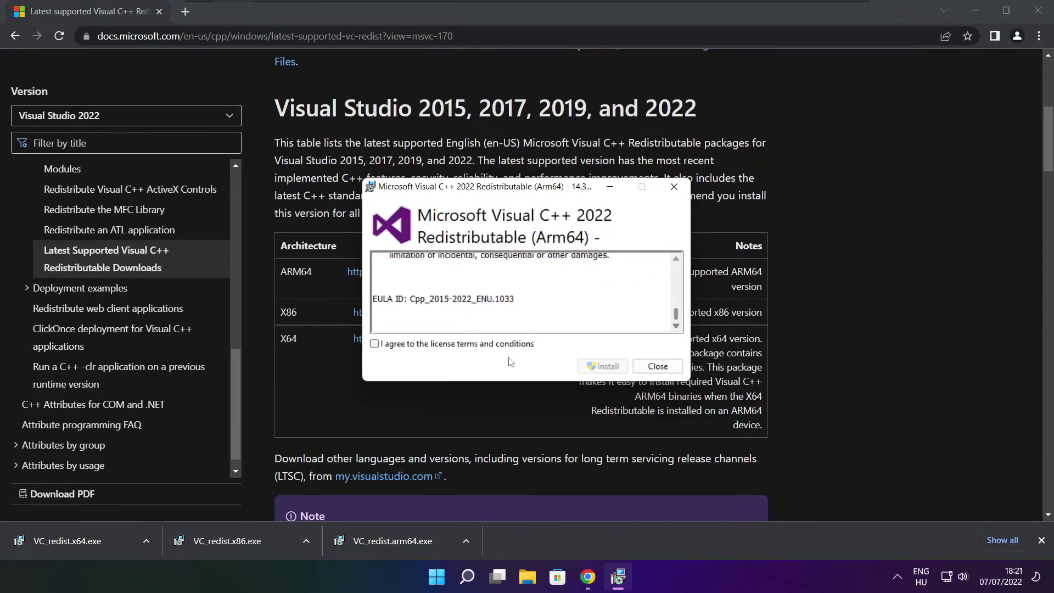
pyautogui.click(375, 346)
pyautogui.click(602, 367)
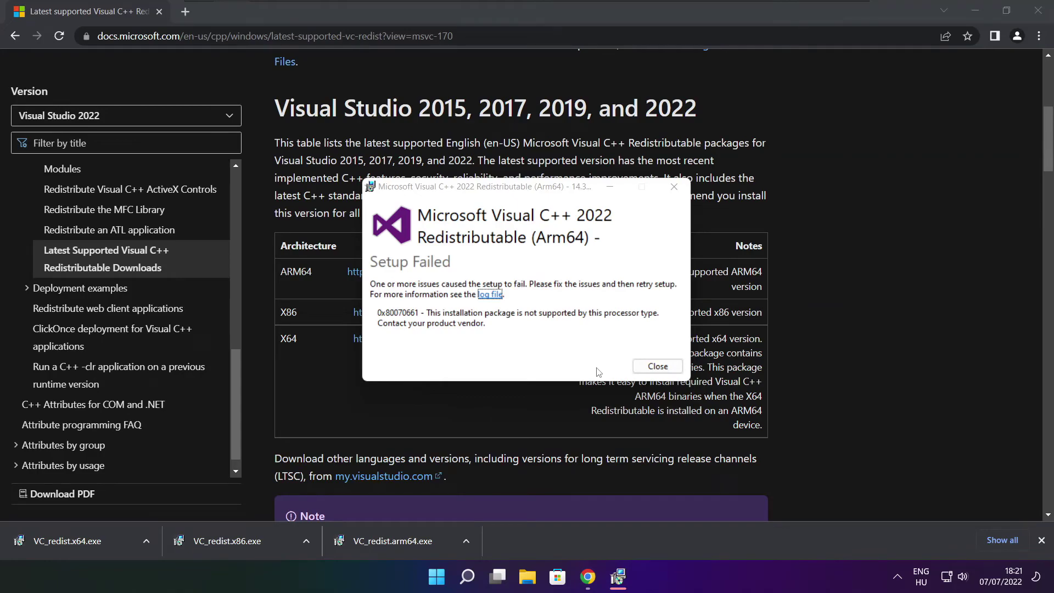
pyautogui.click(658, 366)
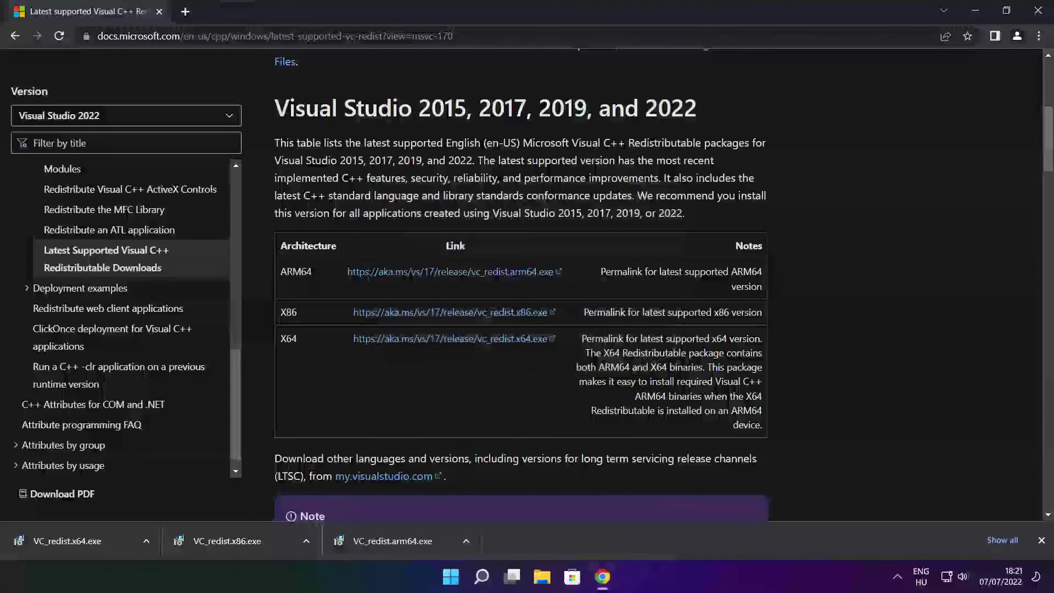
# Install the x86 Visual C++ redistributable after agreeing to the license terms
pyautogui.click(248, 541)
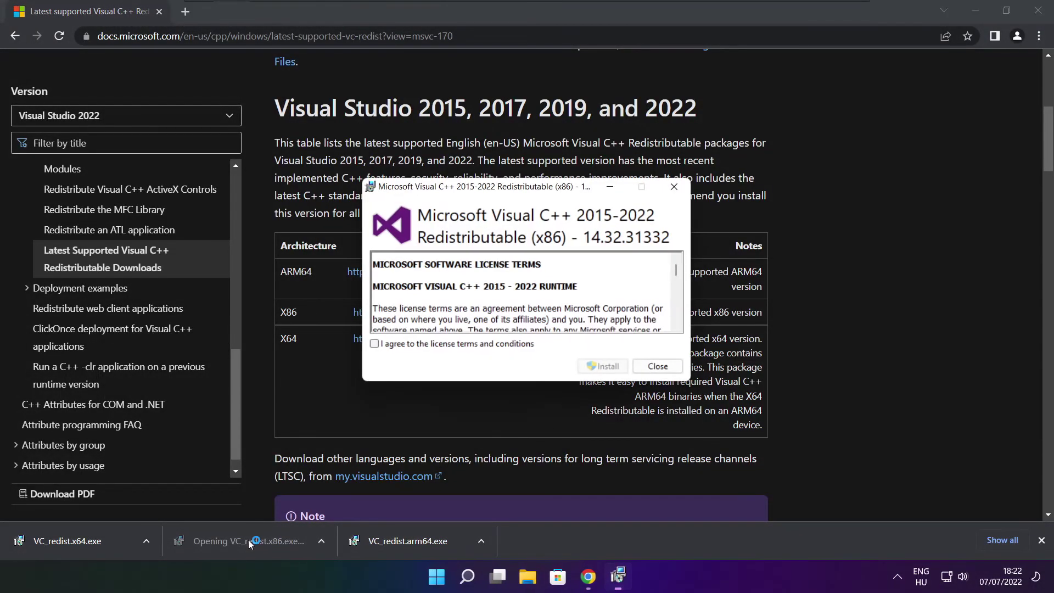
pyautogui.moveTo(677, 273); pyautogui.dragTo(675, 324)
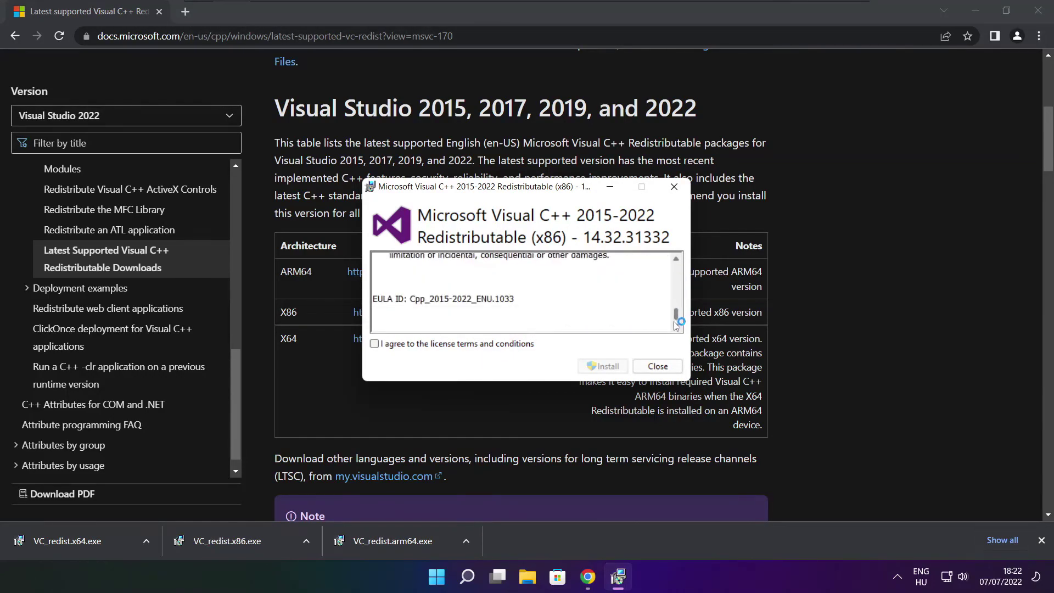
pyautogui.click(375, 345)
pyautogui.click(603, 367)
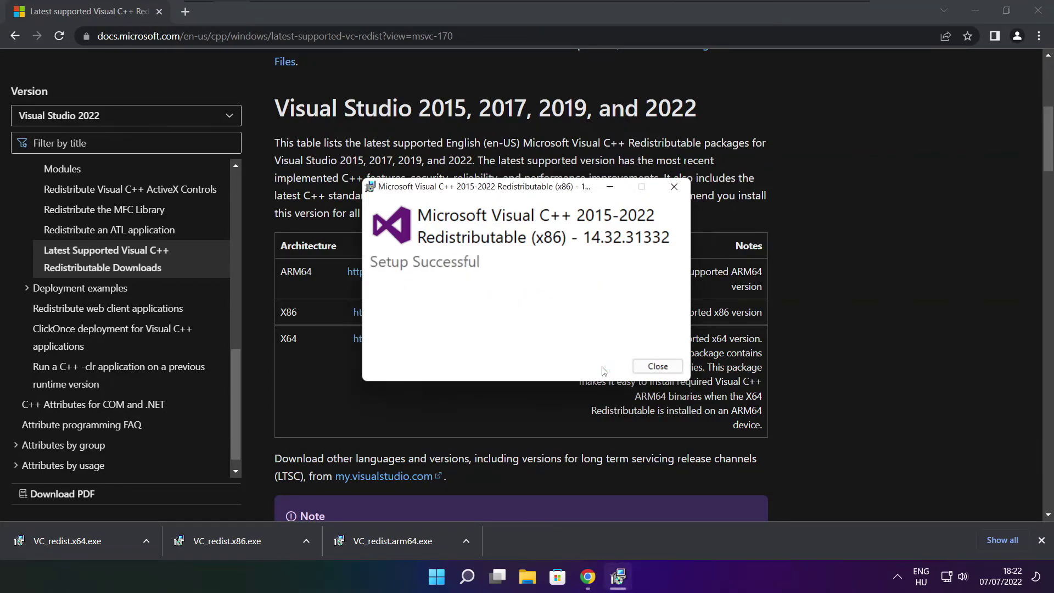
pyautogui.click(658, 367)
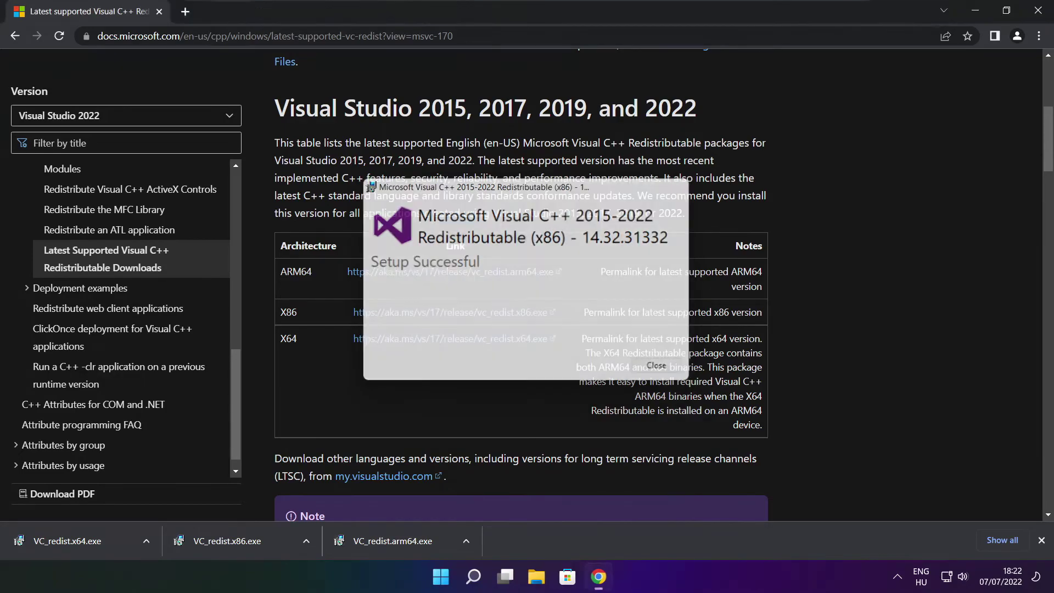
# Install the x64 Visual C++ redistributable 14.32.31332 and close the successful setup
pyautogui.click(88, 541)
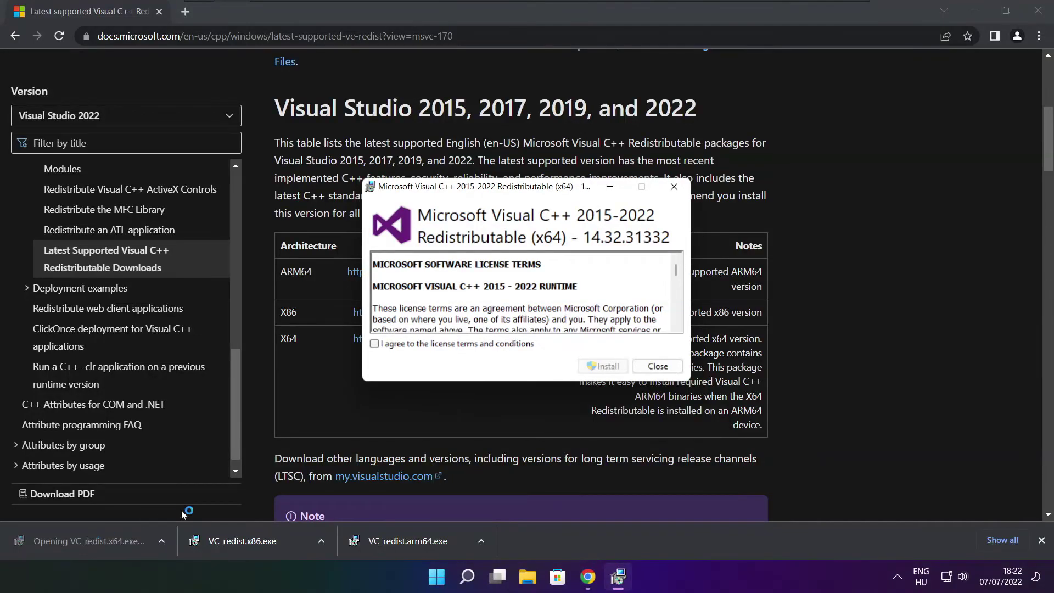
pyautogui.moveTo(677, 269); pyautogui.dragTo(676, 316)
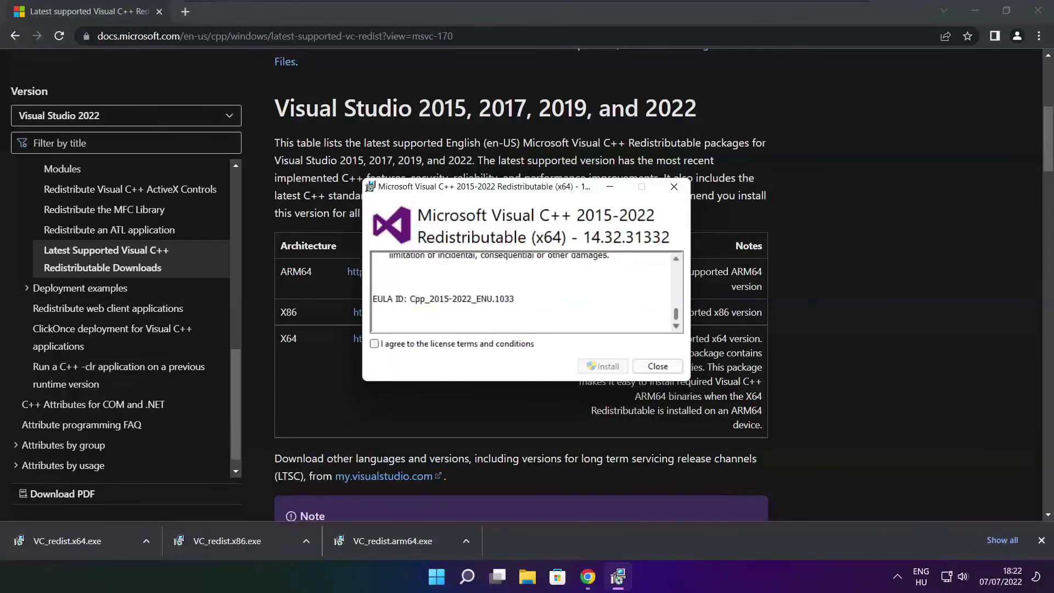
pyautogui.click(375, 345)
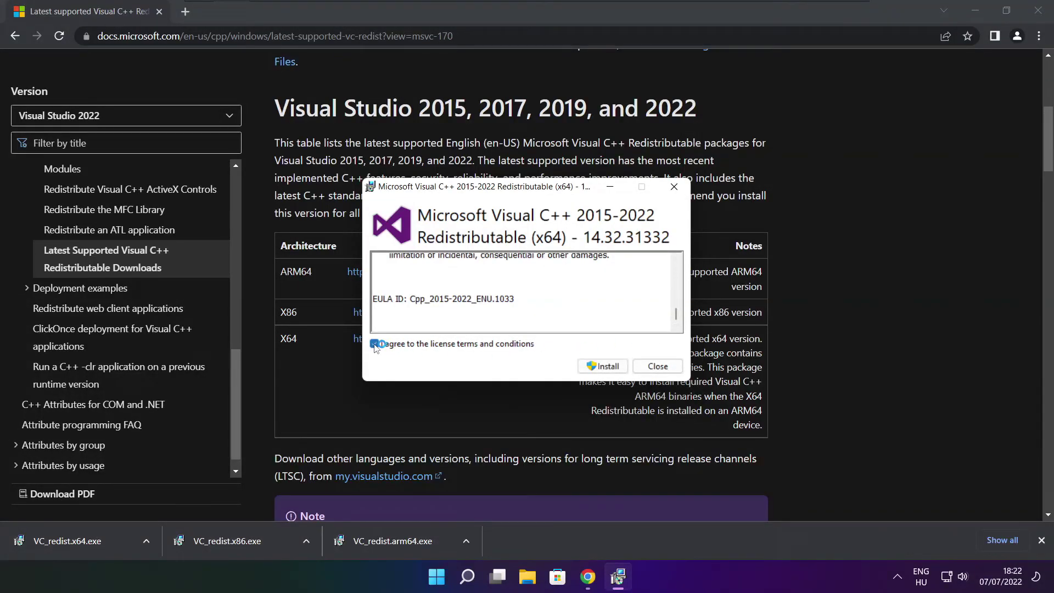
pyautogui.click(606, 369)
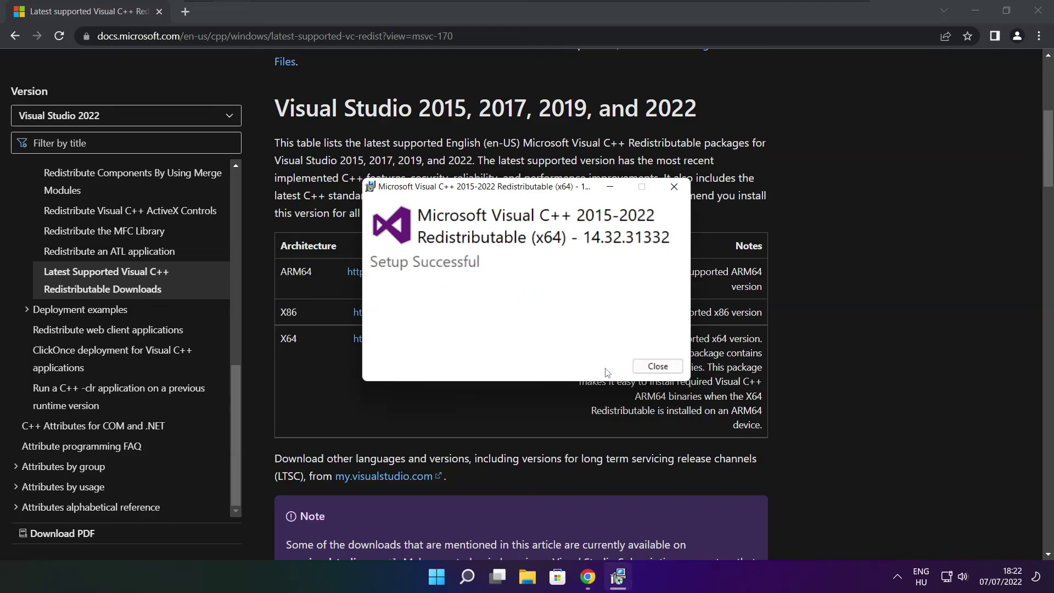
pyautogui.click(658, 367)
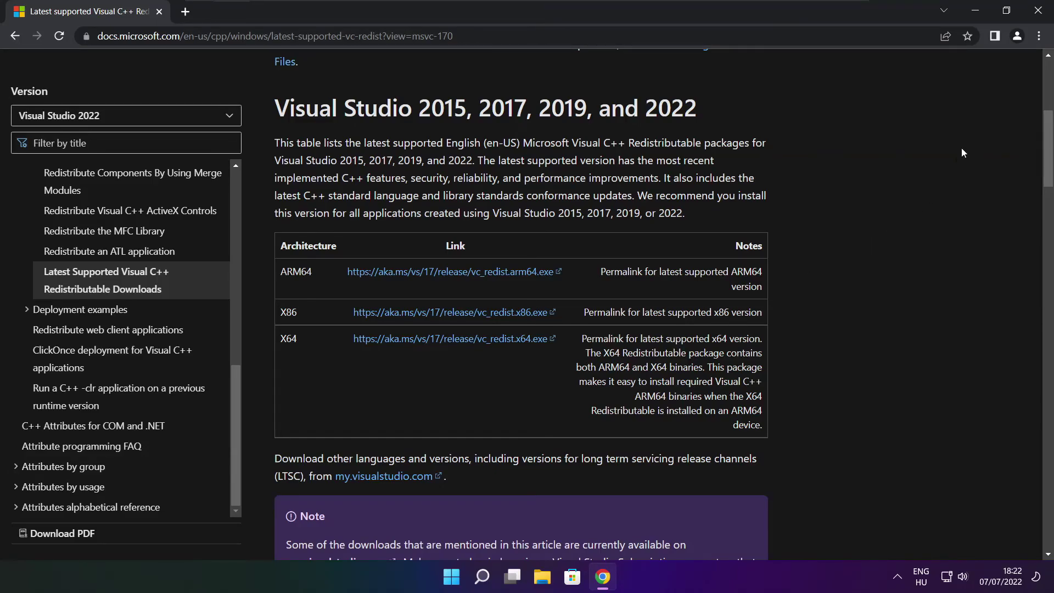
# Close Chrome and restart Windows from the Start menu's power options
pyautogui.click(1038, 12)
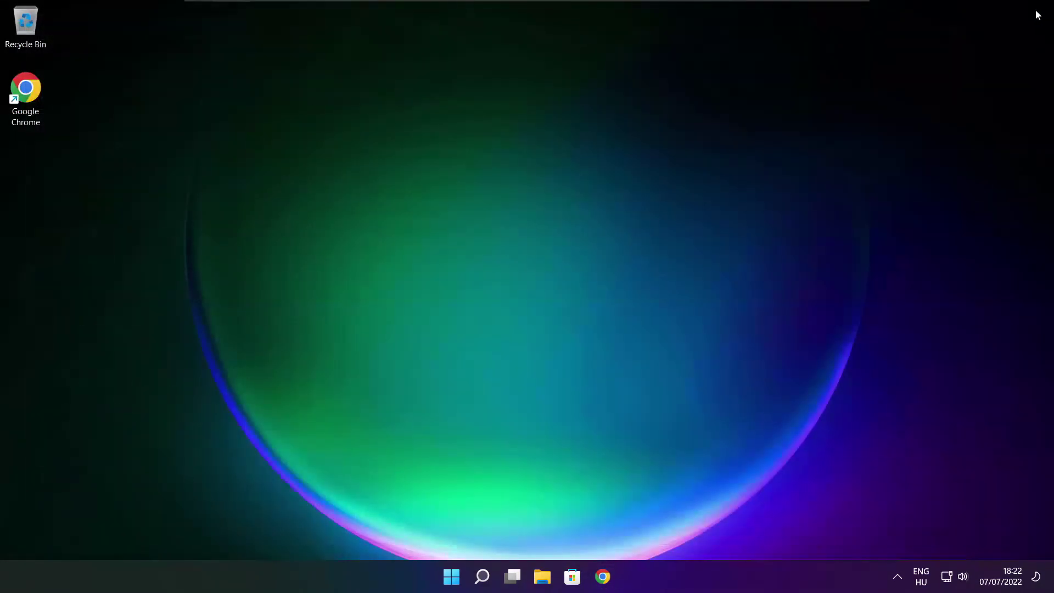
pyautogui.click(454, 579)
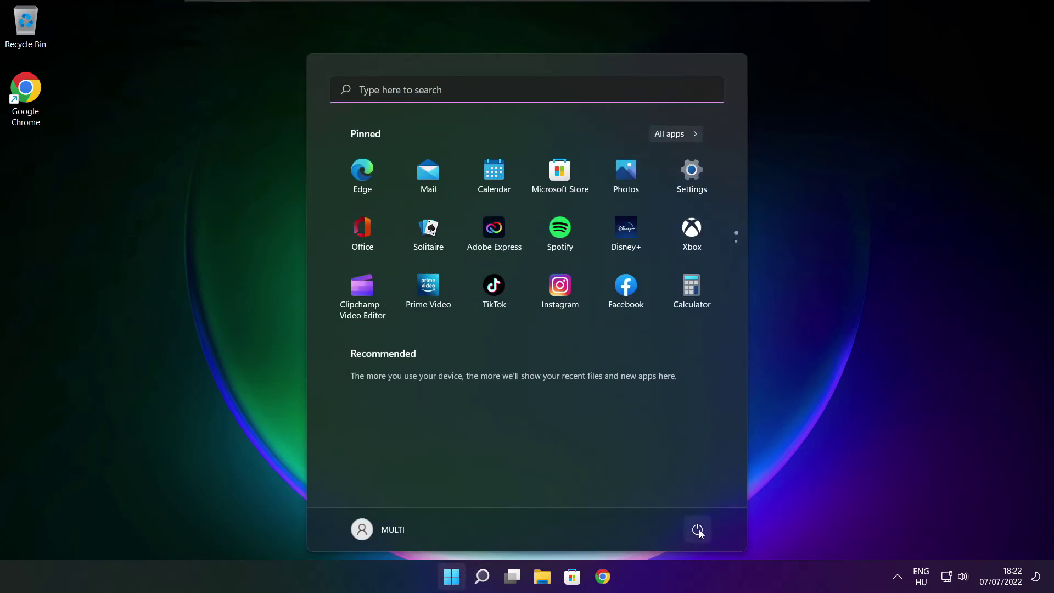
pyautogui.click(697, 532)
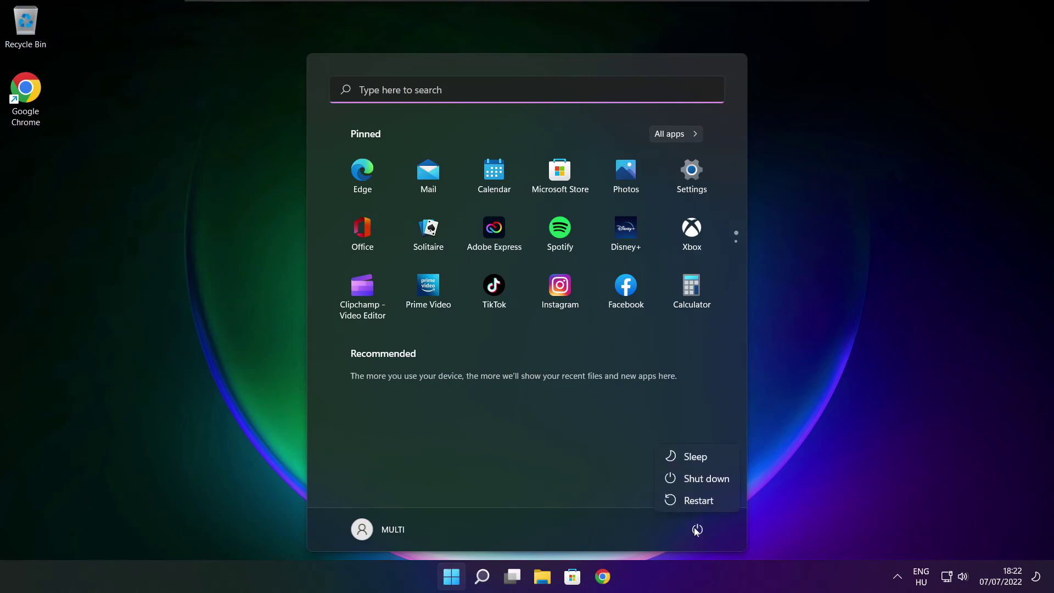
pyautogui.click(705, 502)
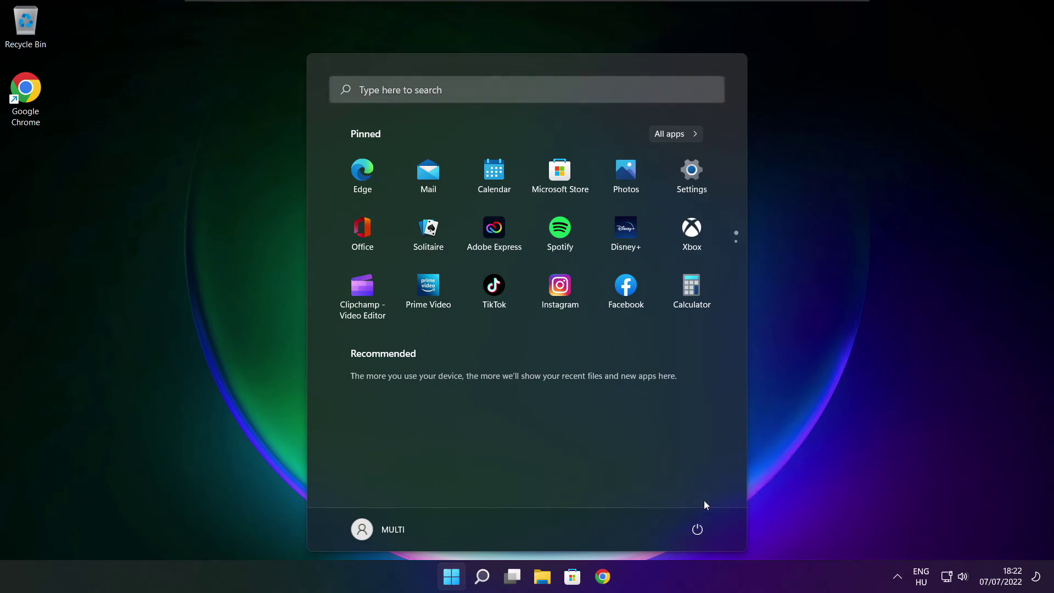